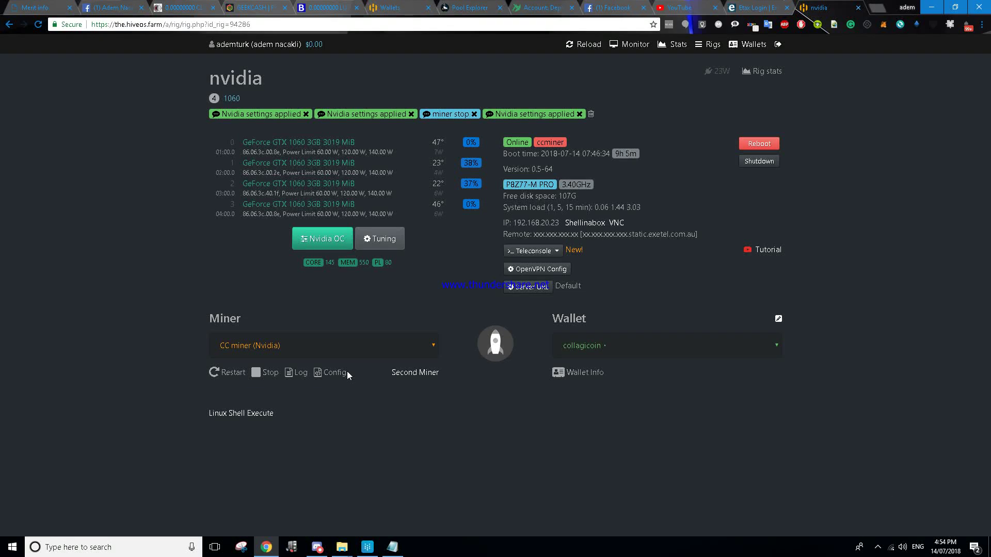
- Clear the nvidia rig's status messages and launch its Shellinabox web terminal in a new tab
click(591, 116)
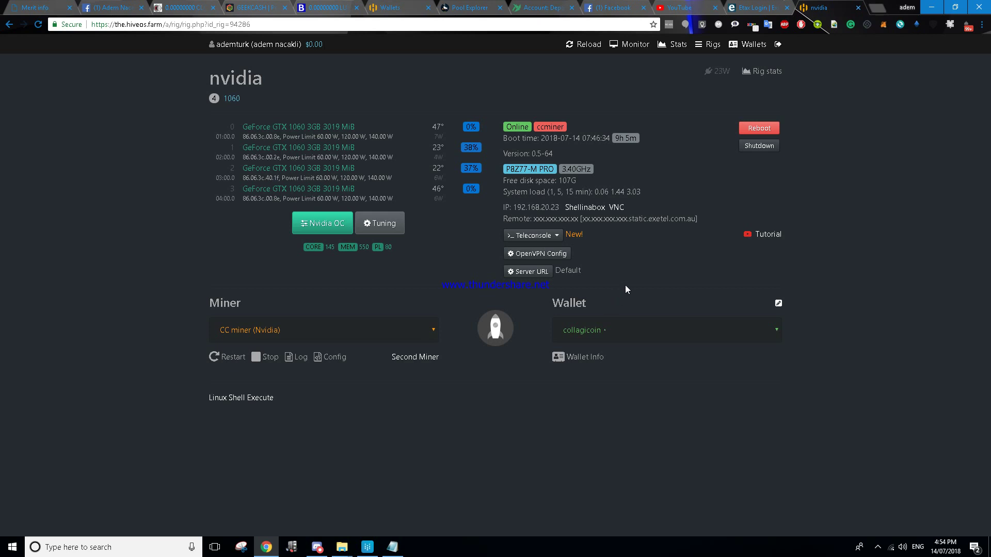
click(585, 208)
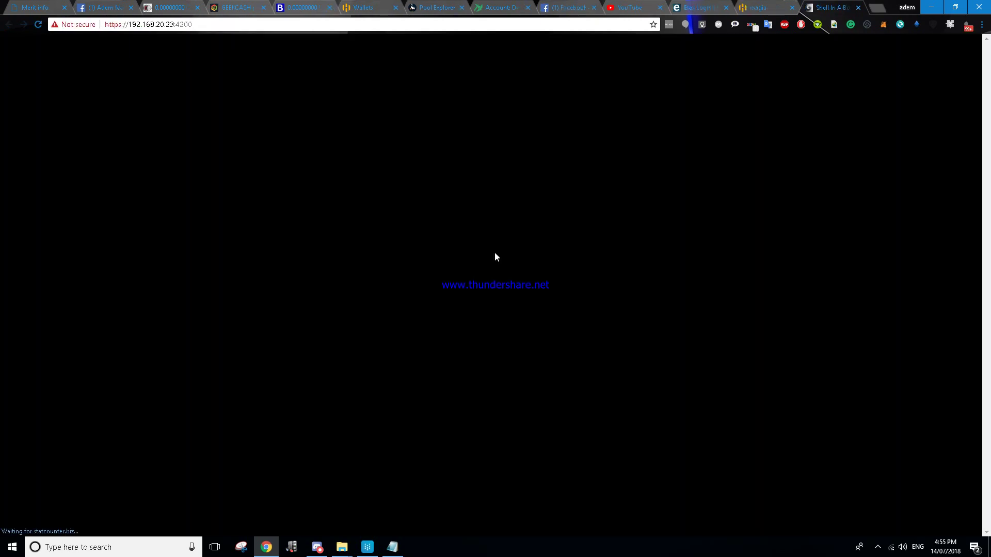
- Log in to the rig shell as 'user' after a mistyped login, then move the merit.txt notes to the right
text(usedr)
key(Return)
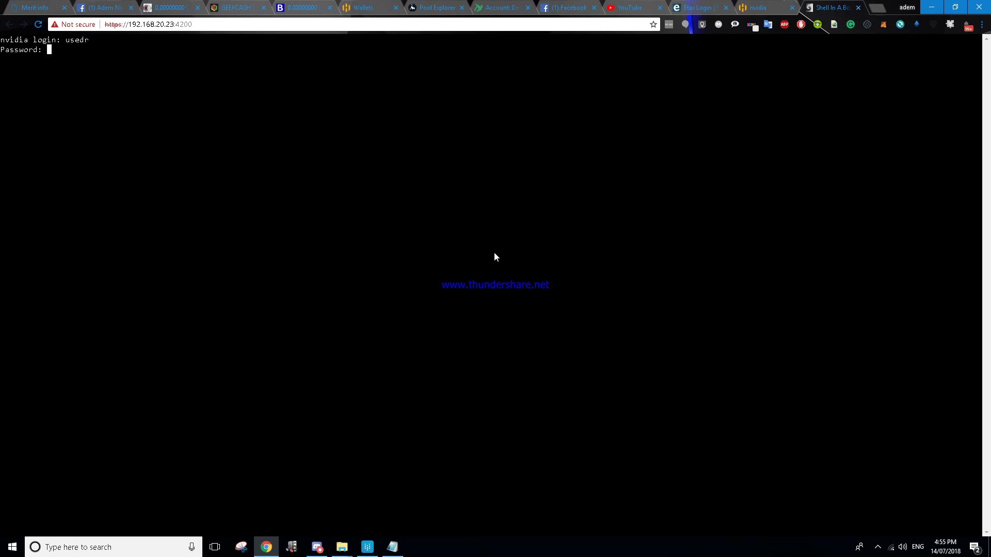
key(Return)
text(user)
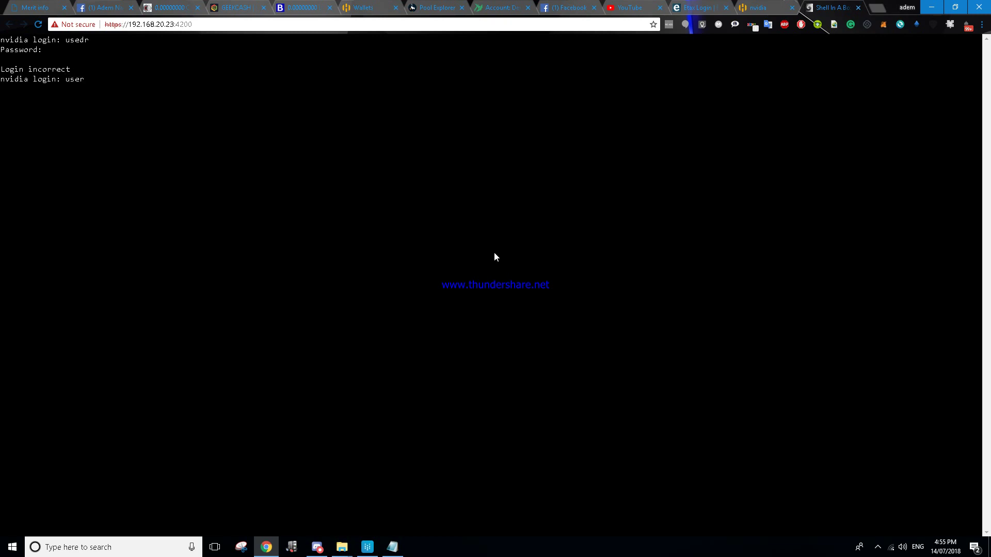
key(Return)
key(Return)
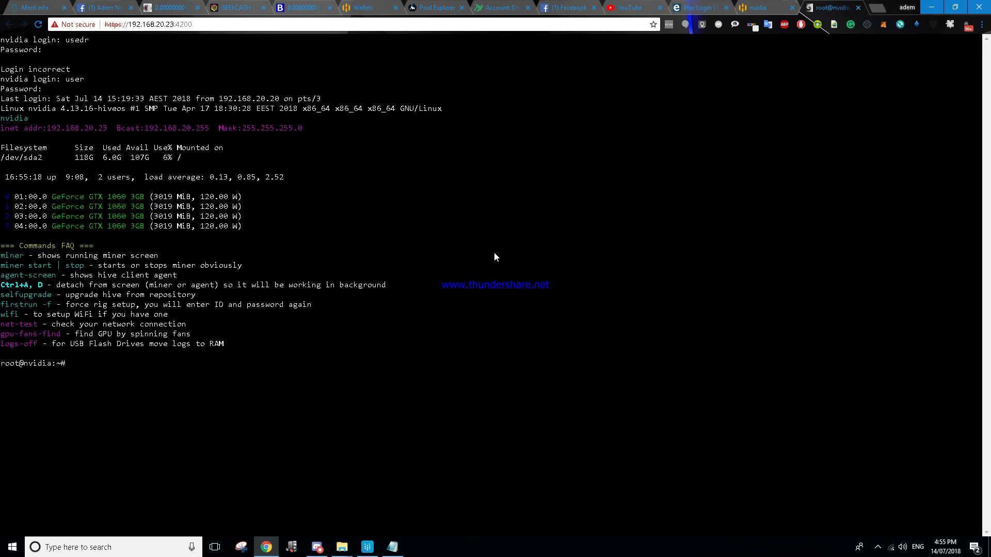
click(392, 547)
drag(422, 148, 551, 157)
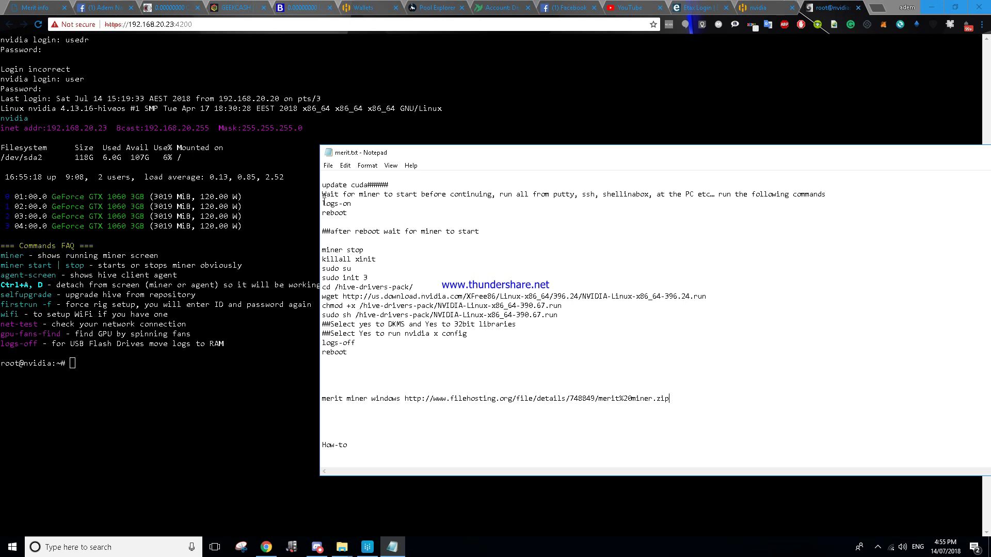
- Copy logs-on from the notes, paste it into the terminal via Paste from browser and run it
drag(323, 203, 351, 204)
right_click(346, 204)
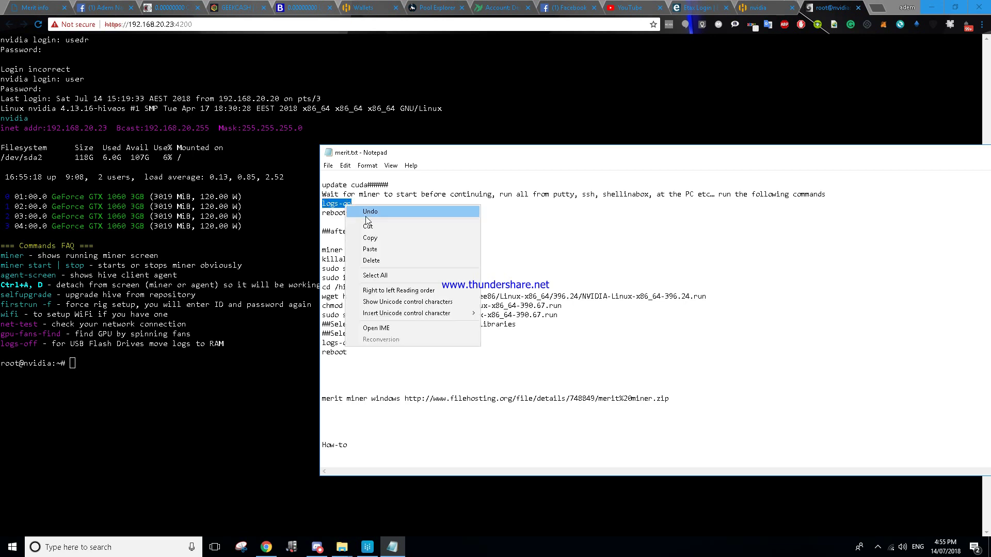
click(379, 237)
right_click(269, 317)
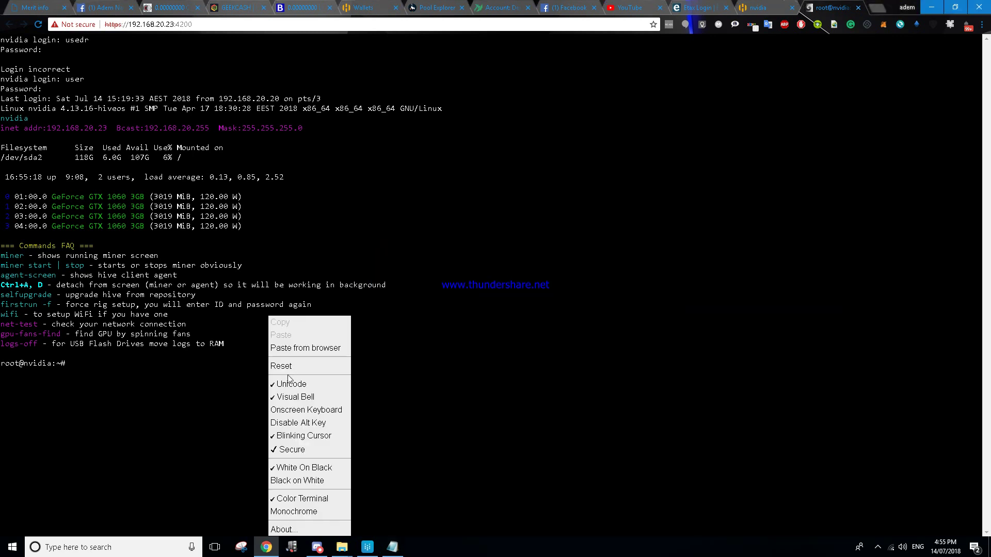
click(300, 346)
right_click(453, 81)
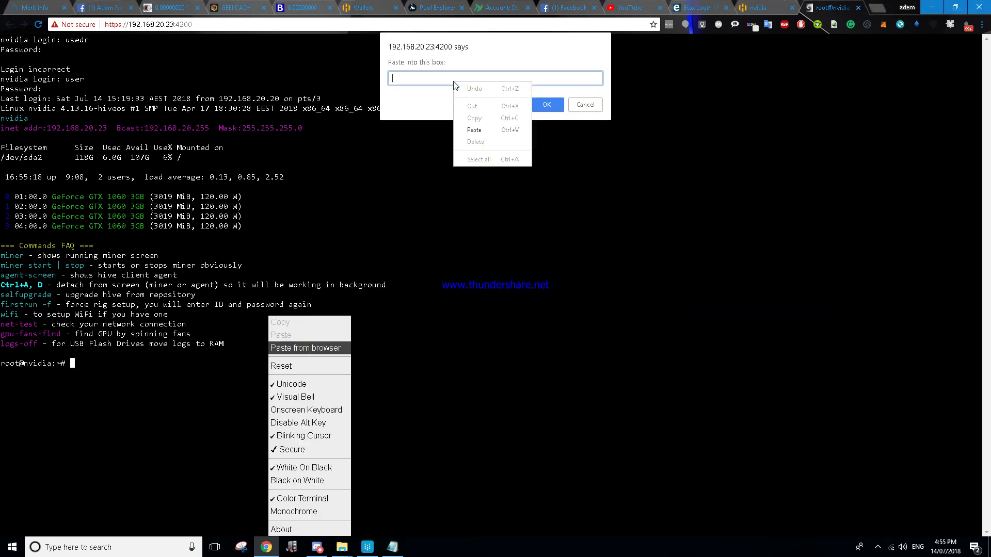
click(473, 130)
click(532, 105)
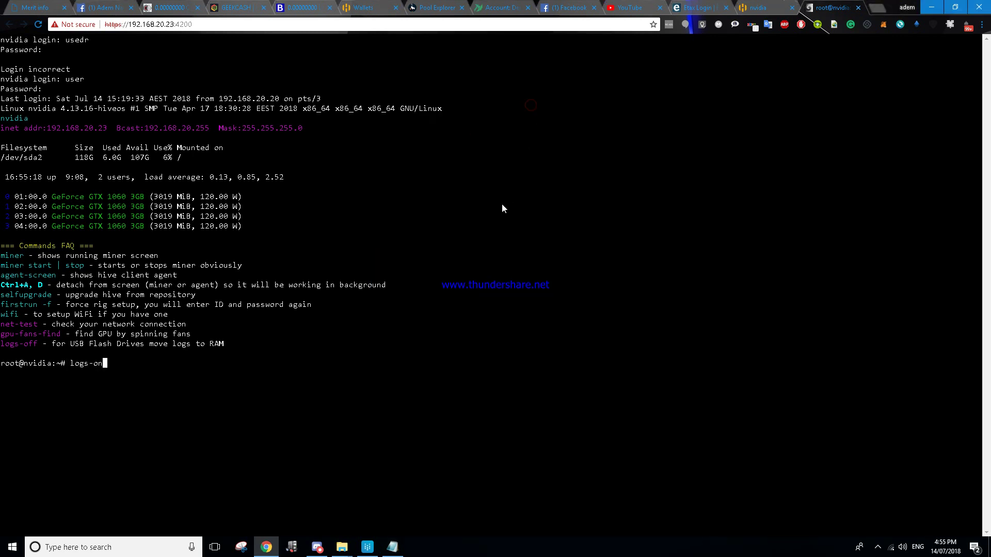
key(Return)
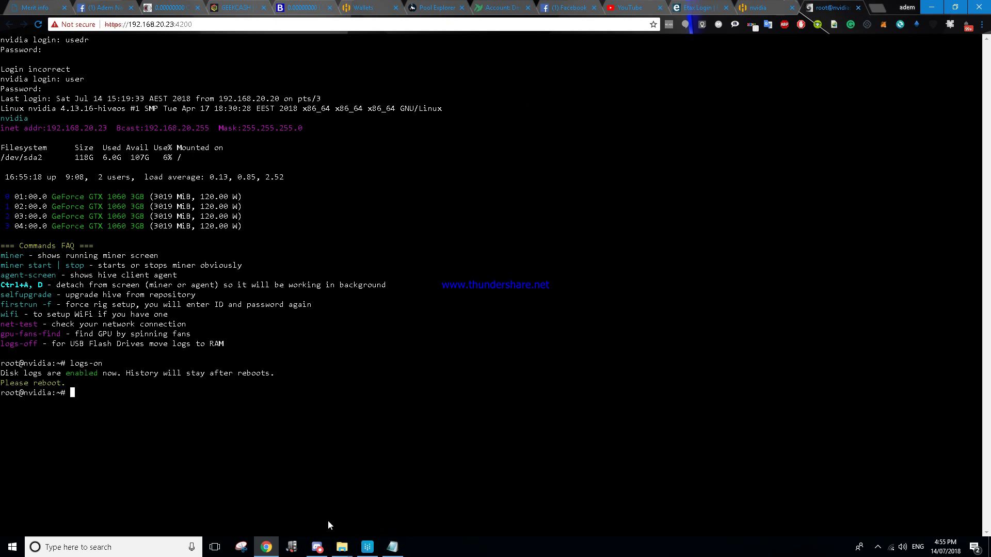
- Reboot the rig with the reboot command
click(393, 548)
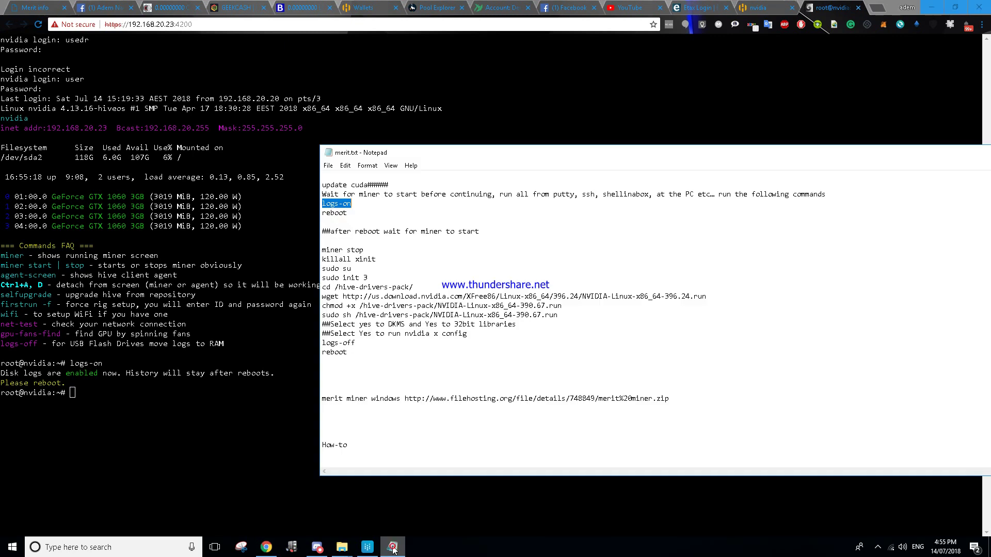
click(392, 548)
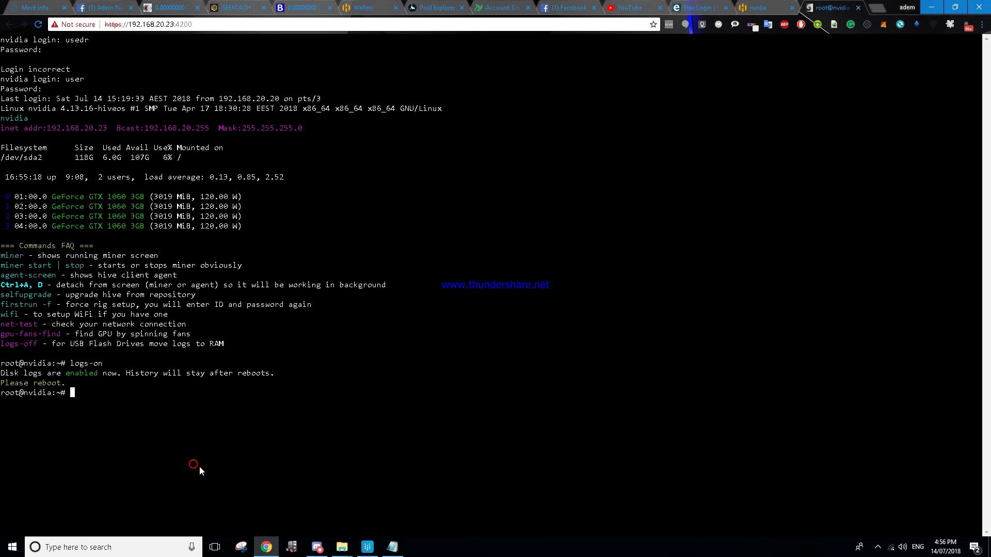
text(reboot)
key(Return)
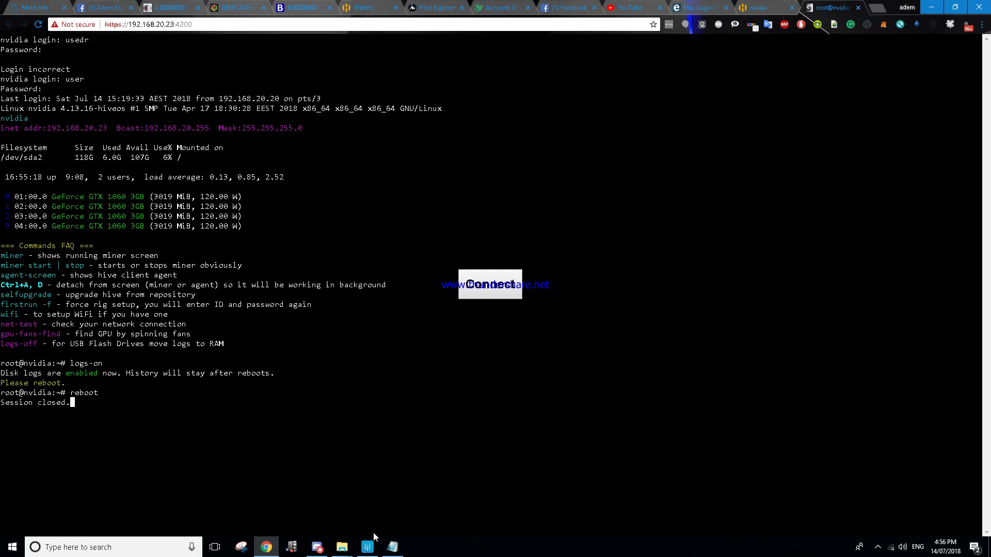
mouse_move(398, 553)
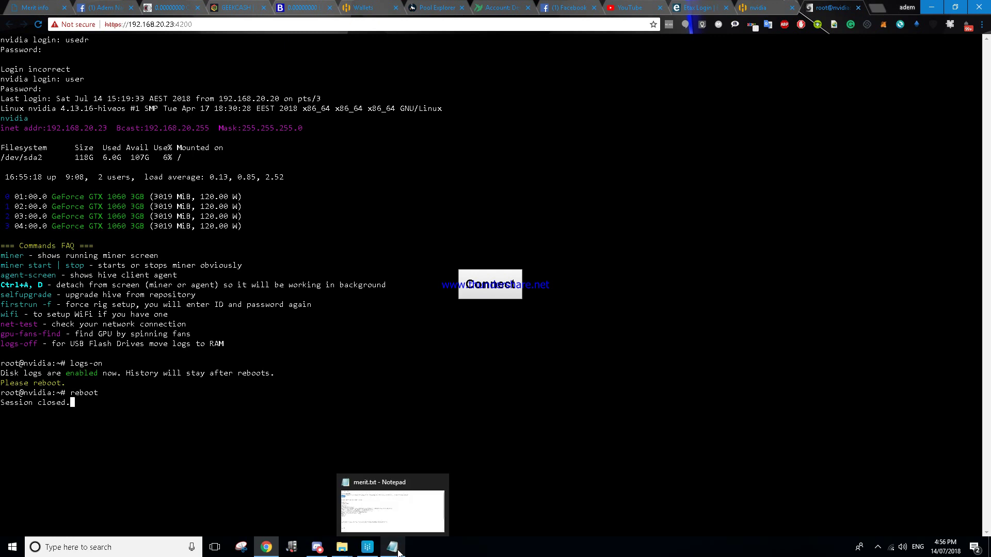
- Select the merit.txt lines from miner stop down to reboot, then return to the rig terminal
click(398, 552)
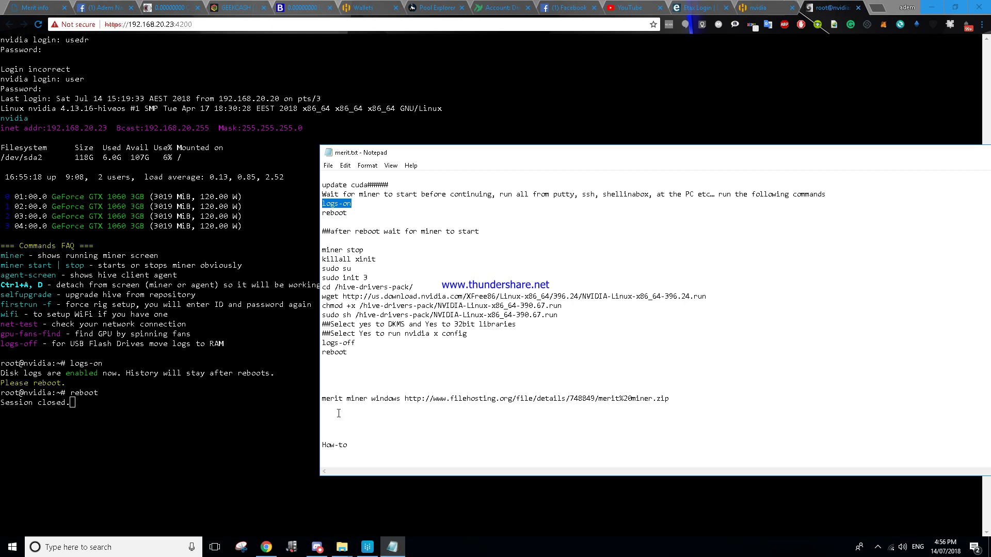
drag(322, 247, 348, 352)
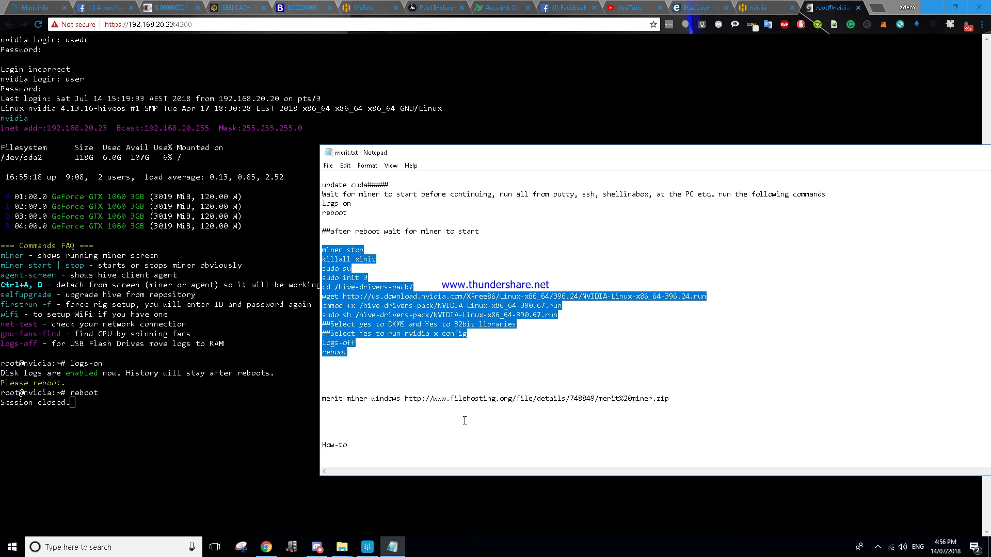
click(254, 412)
- Reconnect to the rebooted rig and log in as 'user' with the account password
click(478, 287)
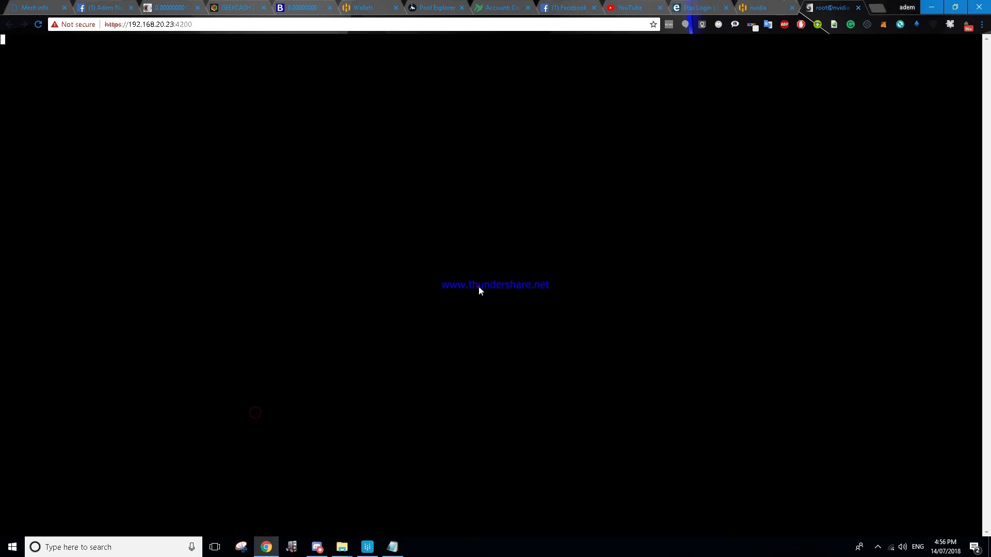
text(user)
key(Return)
text(1)
key(Return)
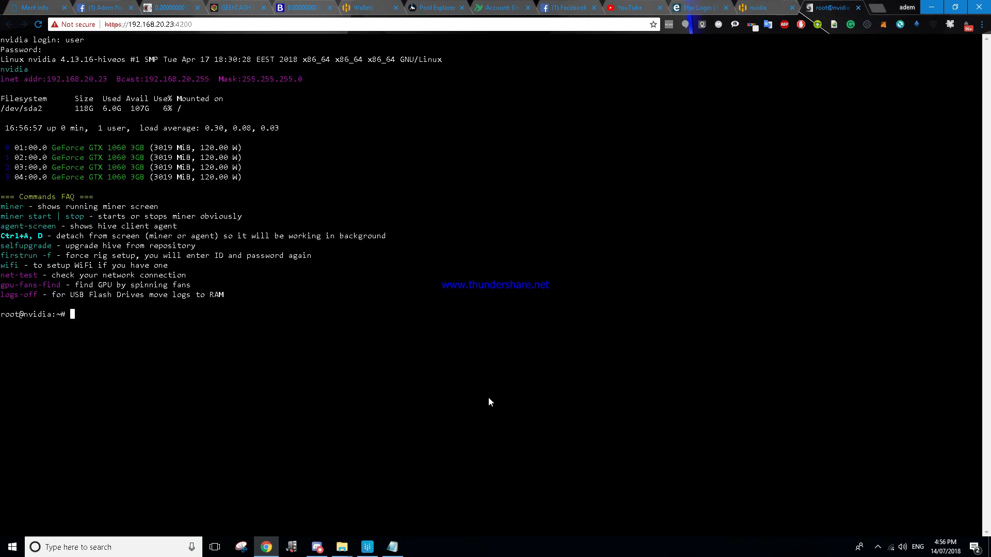
- Stop the running miner with miner stop
click(392, 548)
click(441, 361)
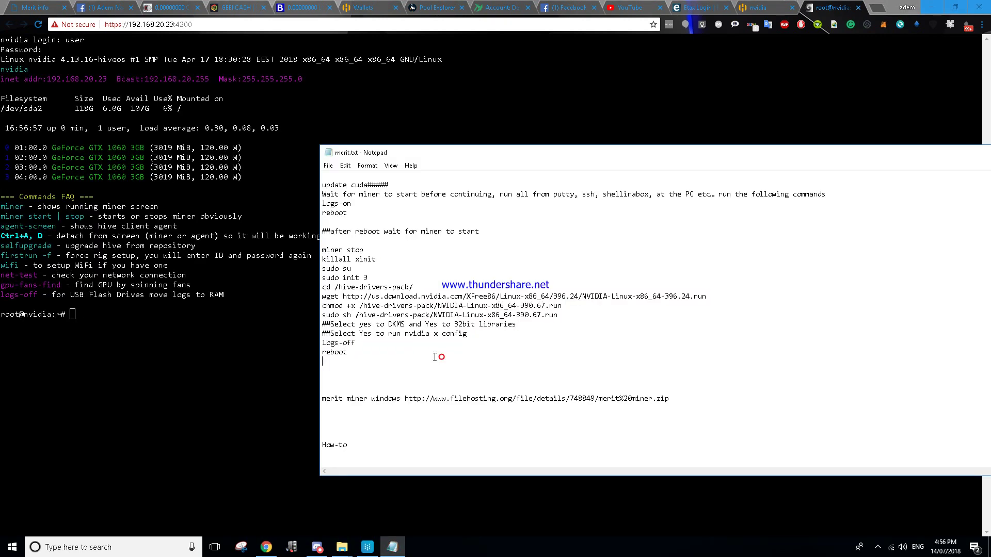
click(299, 389)
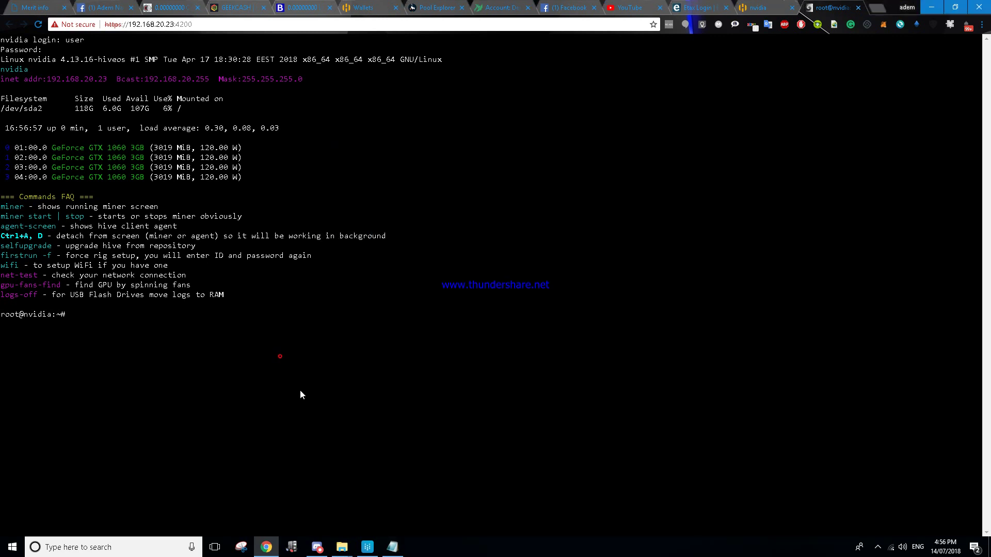
text(miner stop)
key(Return)
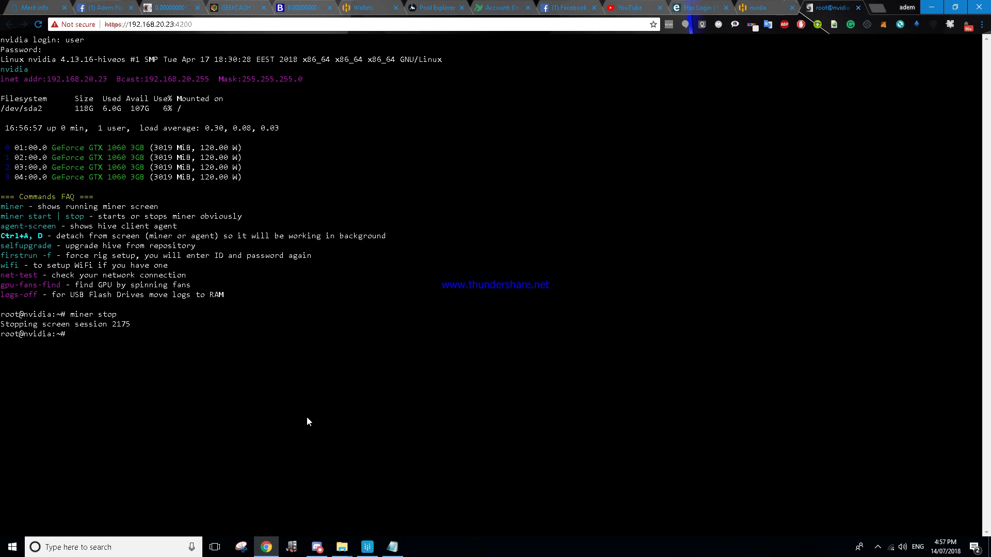
- Kill the X server with killall xinit
click(393, 547)
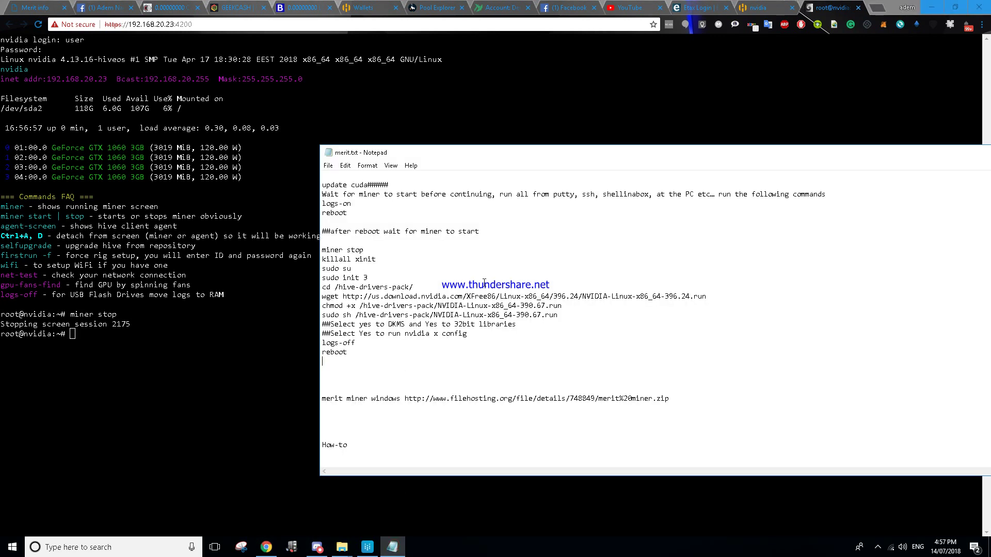
click(250, 401)
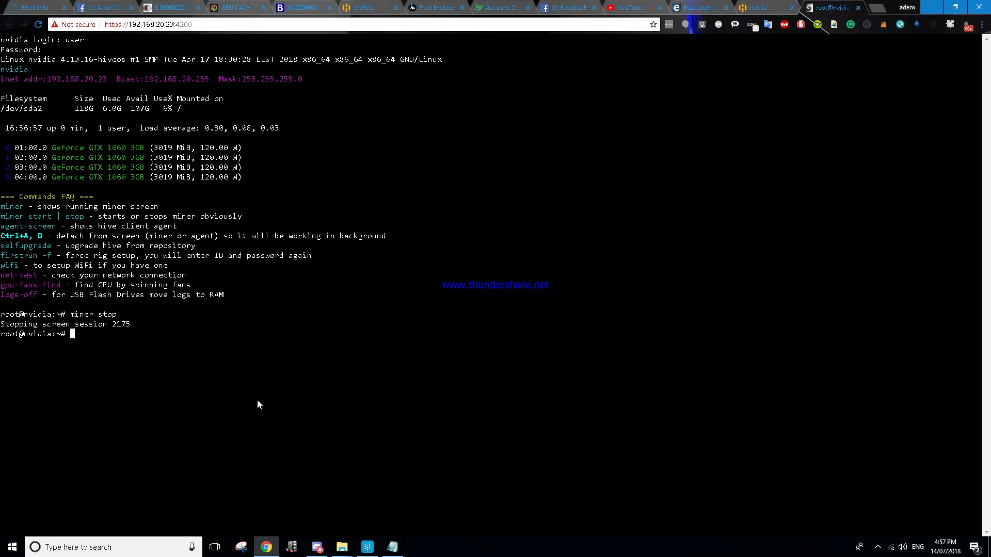
text(killall xinit)
key(Return)
click(385, 550)
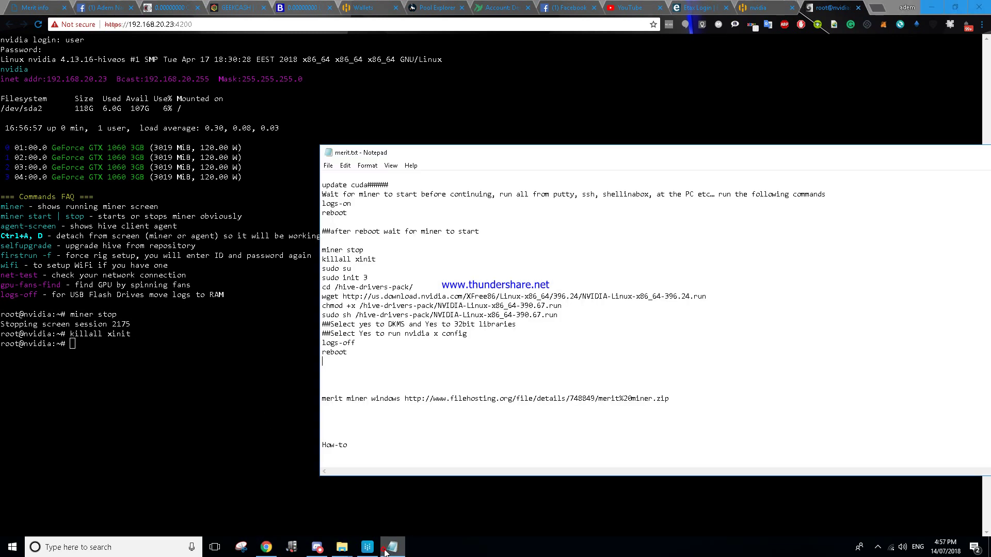
- Get a root shell with sudo su and switch to text mode with sudo init 3
click(242, 433)
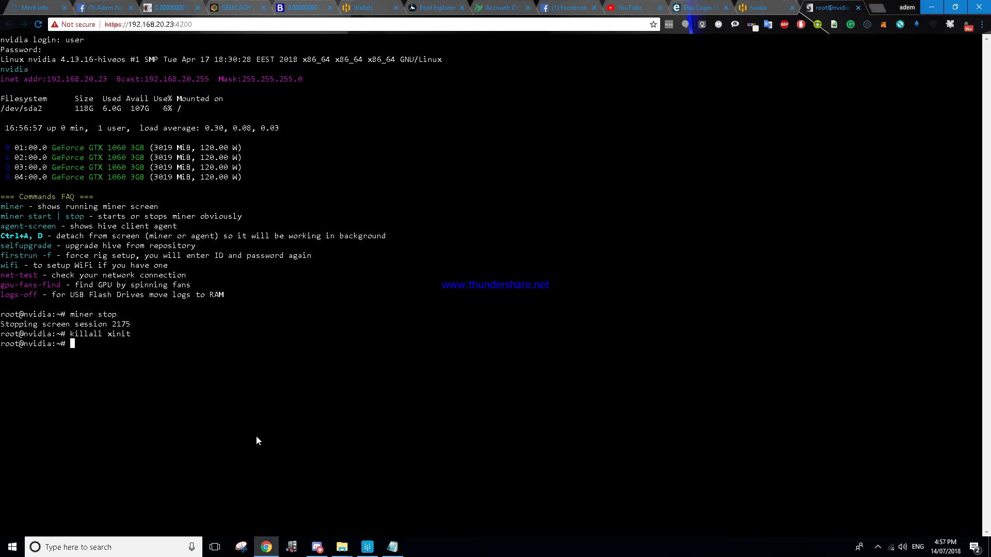
text(sudo su)
key(Return)
text(sud)
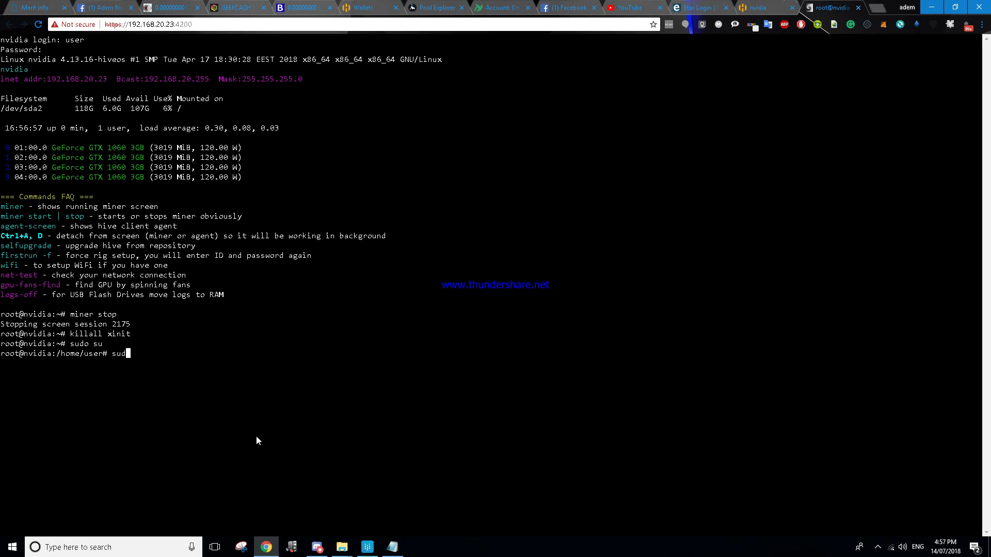
text(o init 3)
key(Return)
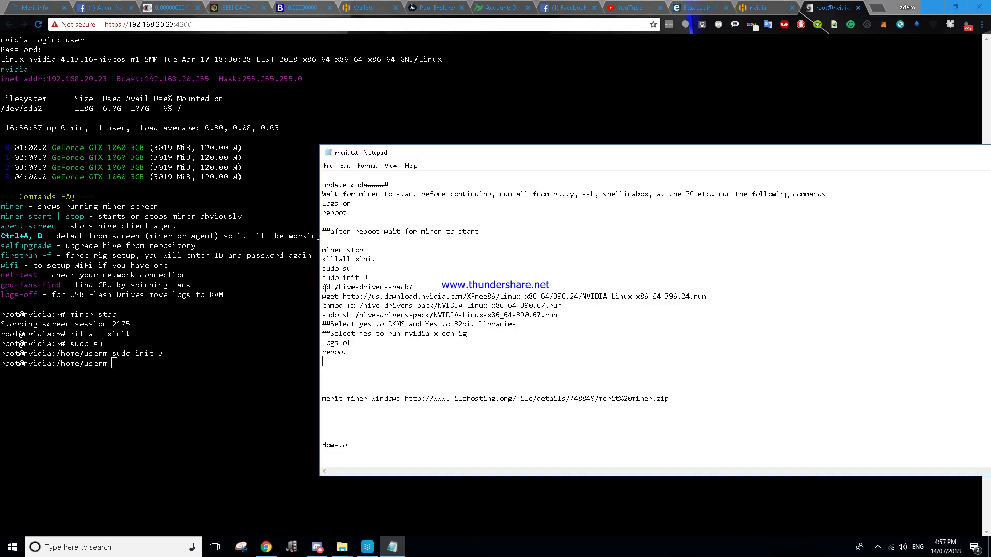
- Copy cd /hive-drivers-pack/ from the notes, paste it into the terminal and run it
drag(325, 288, 418, 285)
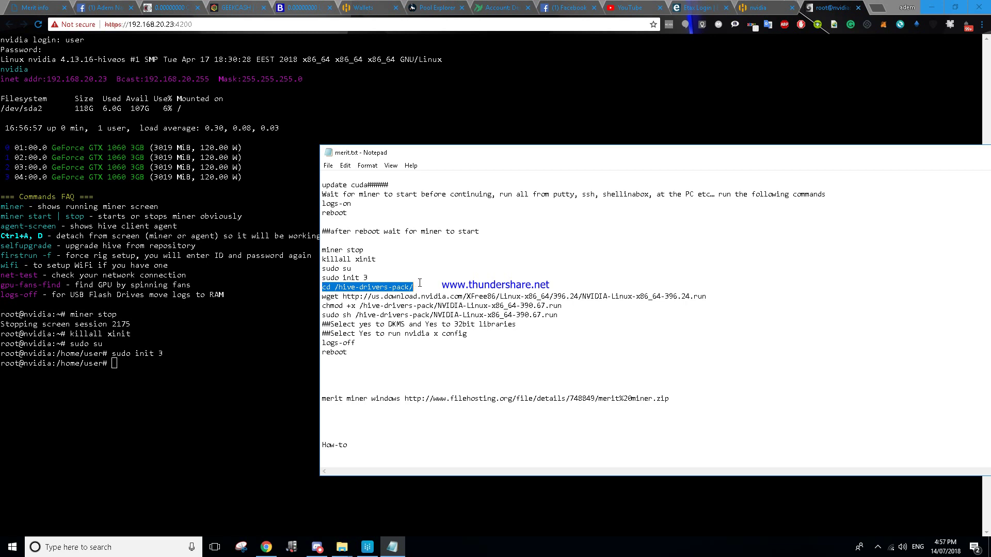
right_click(397, 286)
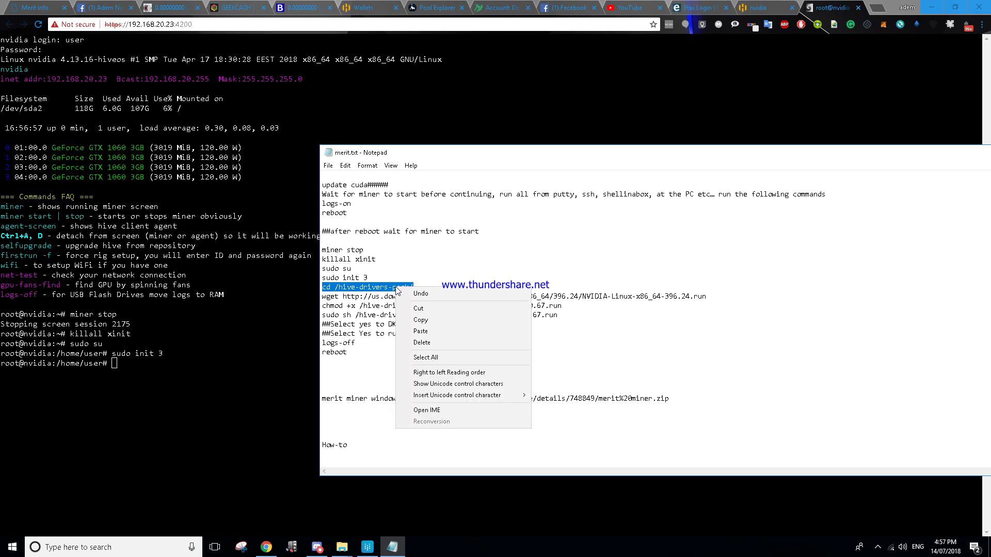
click(435, 320)
right_click(265, 357)
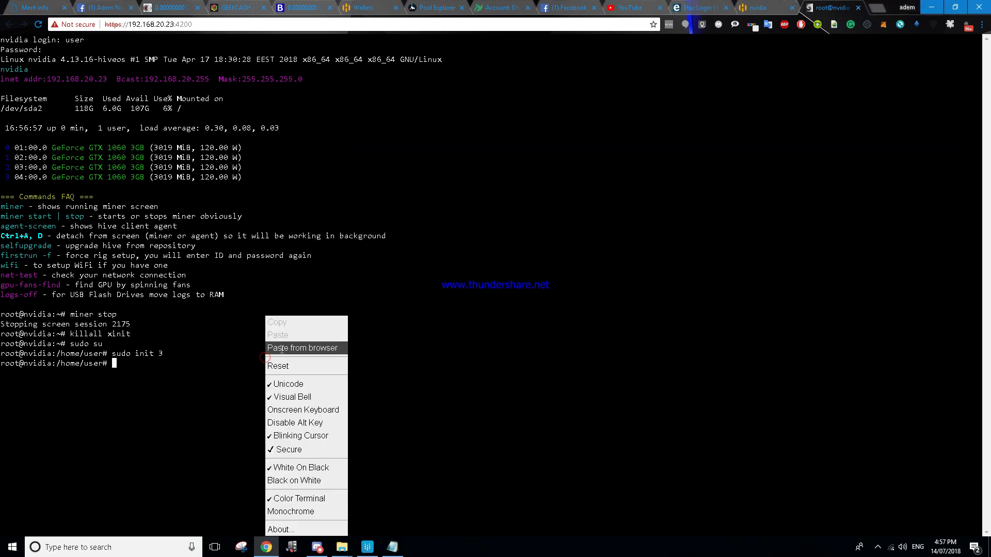
click(282, 348)
right_click(443, 78)
click(463, 123)
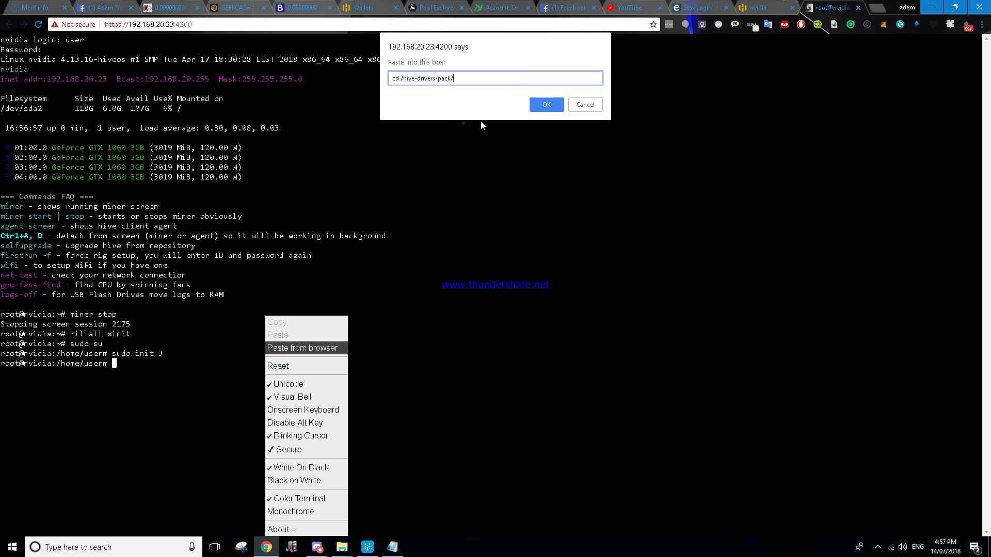
click(539, 105)
key(Return)
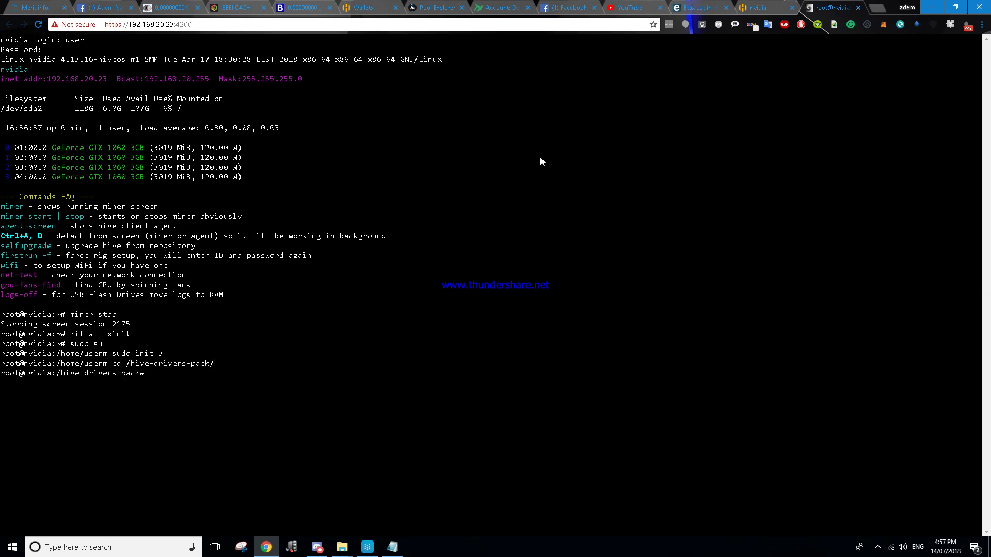
- Select the whole wget download line in the merit.txt notes
click(392, 546)
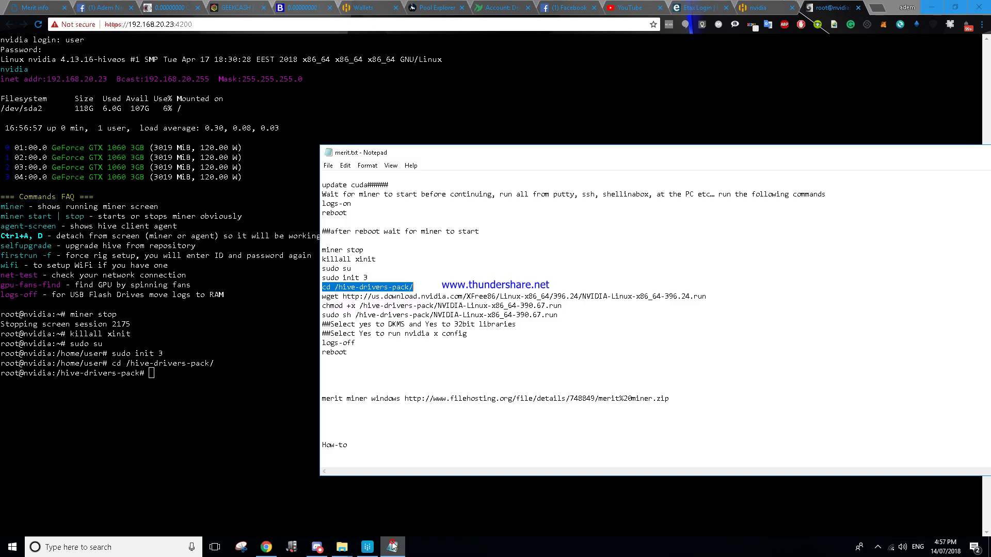
drag(322, 298, 708, 298)
right_click(650, 294)
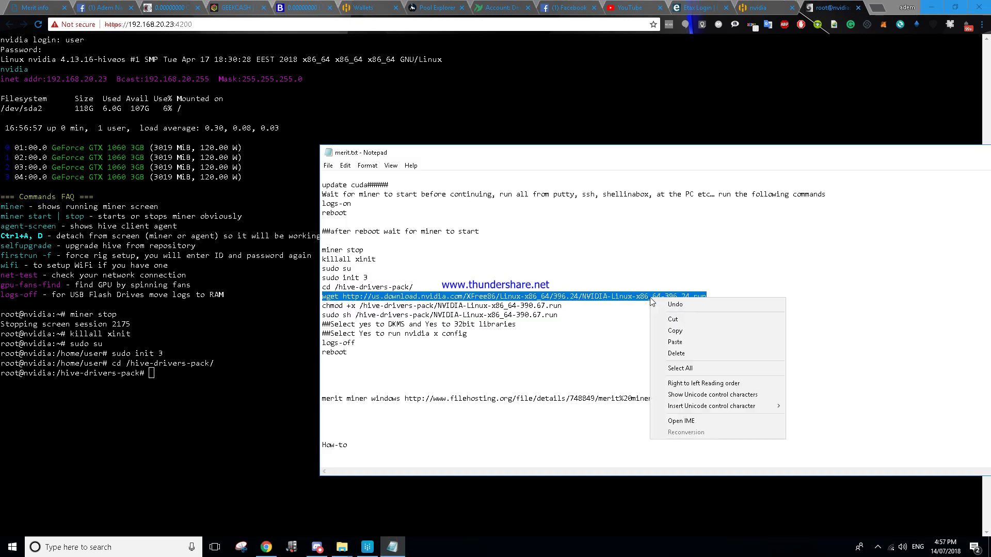
- Paste and run the wget command downloading NVIDIA-Linux-x86_64-396.24.run into /hive-drivers-pack
click(684, 330)
right_click(291, 346)
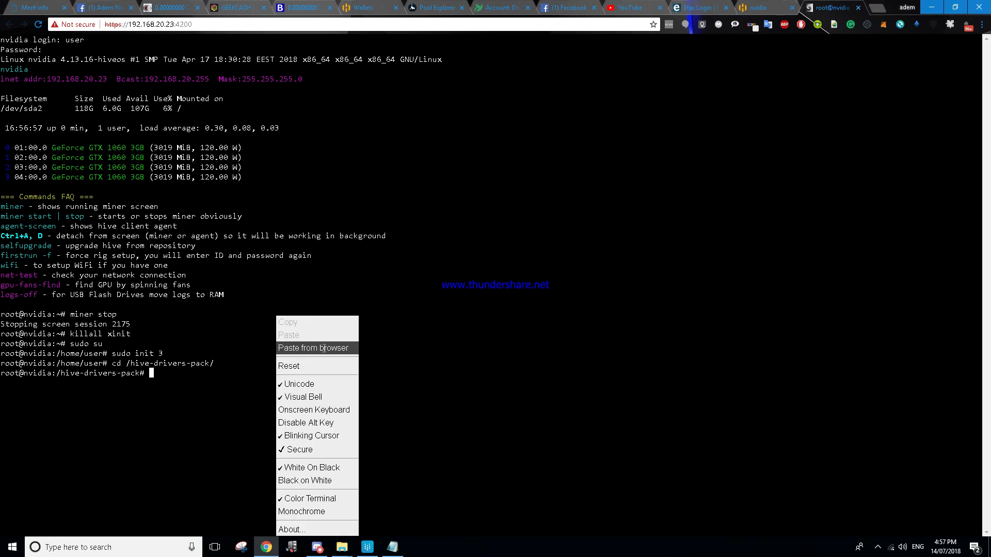
click(323, 348)
right_click(495, 78)
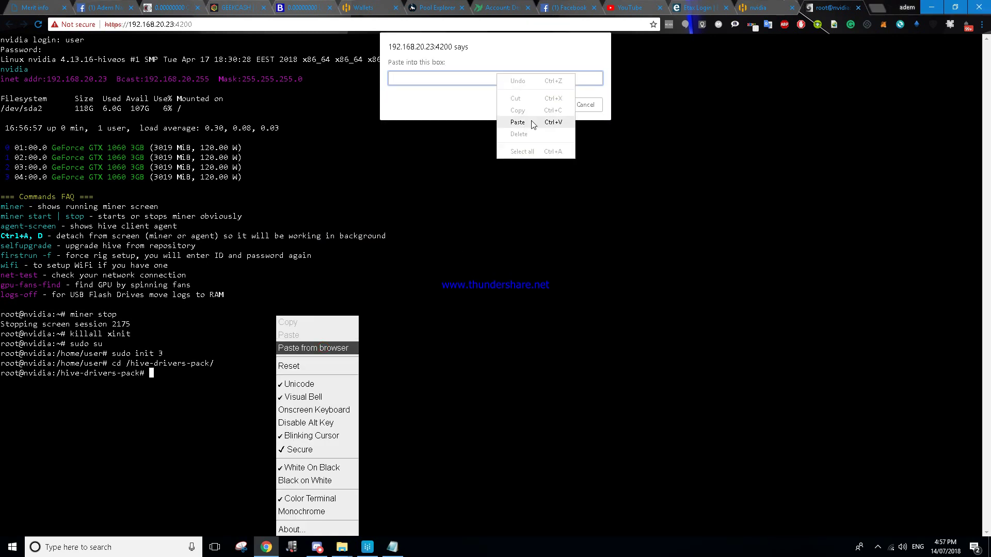
click(529, 121)
click(538, 102)
key(Return)
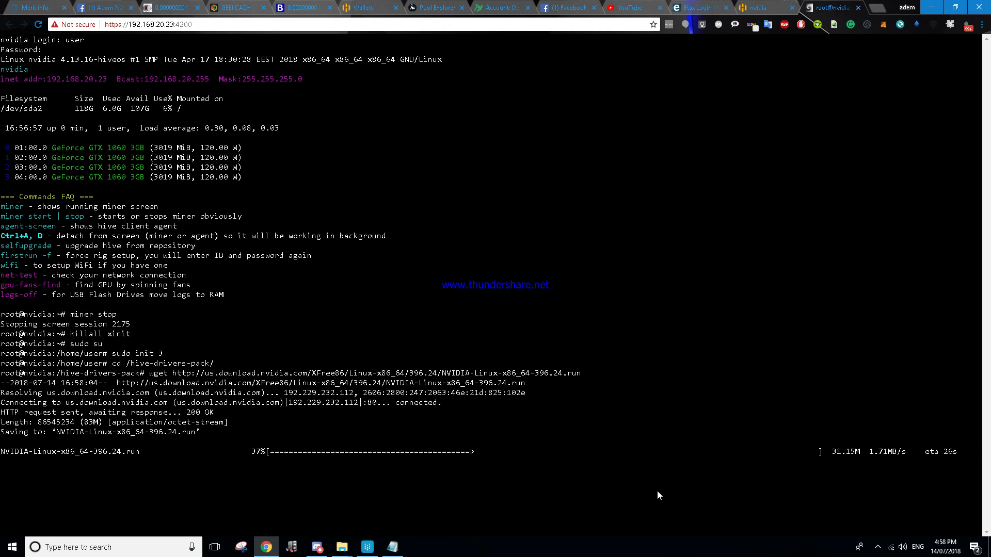
click(395, 547)
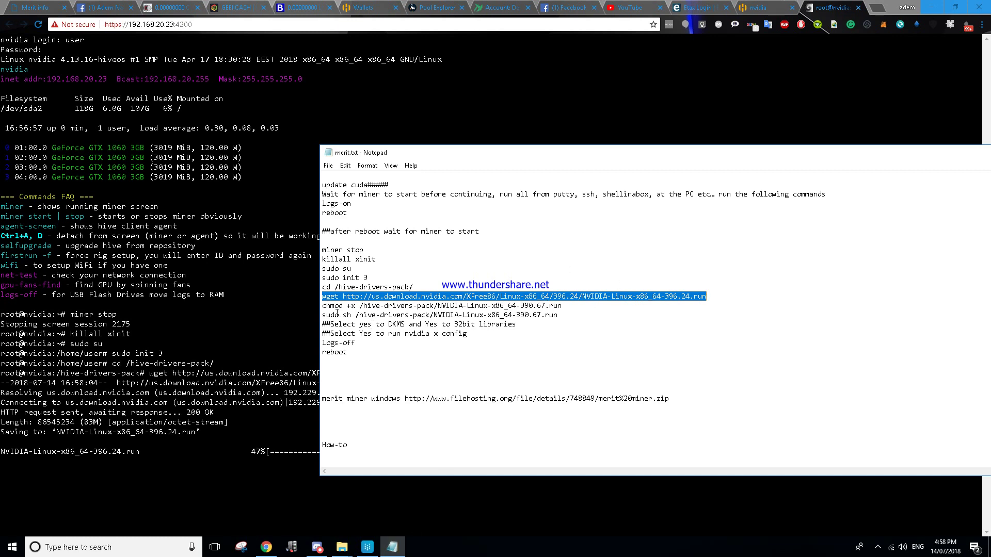
- Copy the chmod command from merit.txt and bring up the terminal's paste options
drag(322, 305, 574, 309)
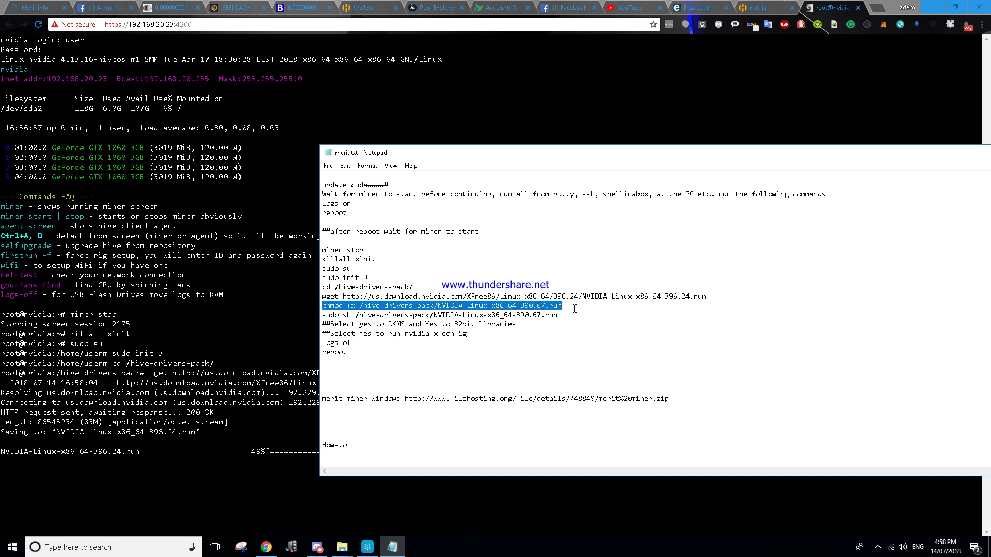
right_click(533, 309)
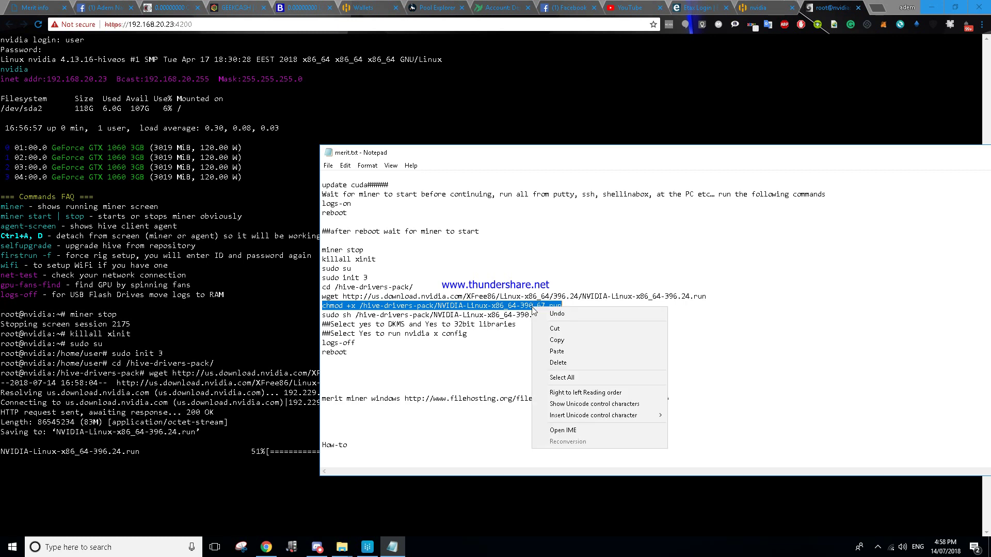
click(578, 342)
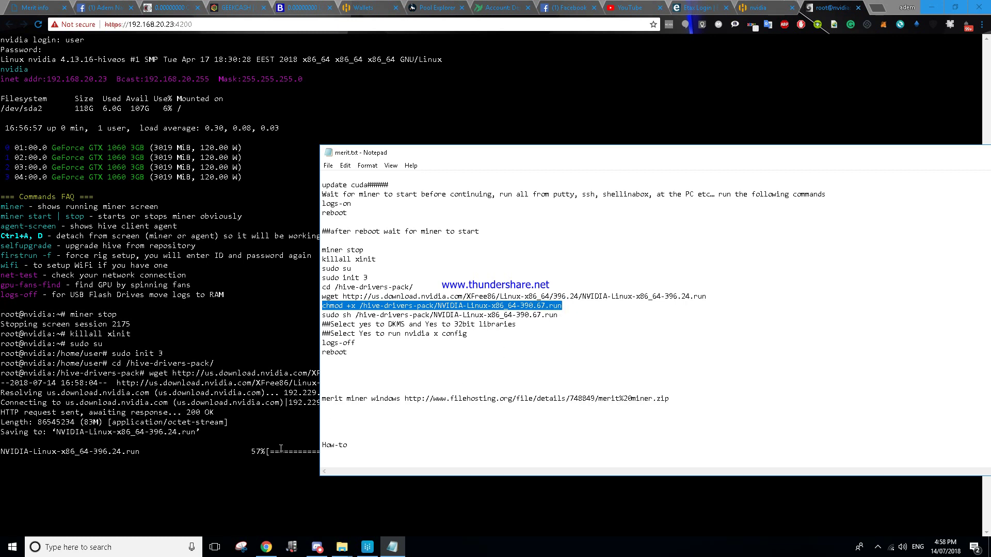
click(316, 443)
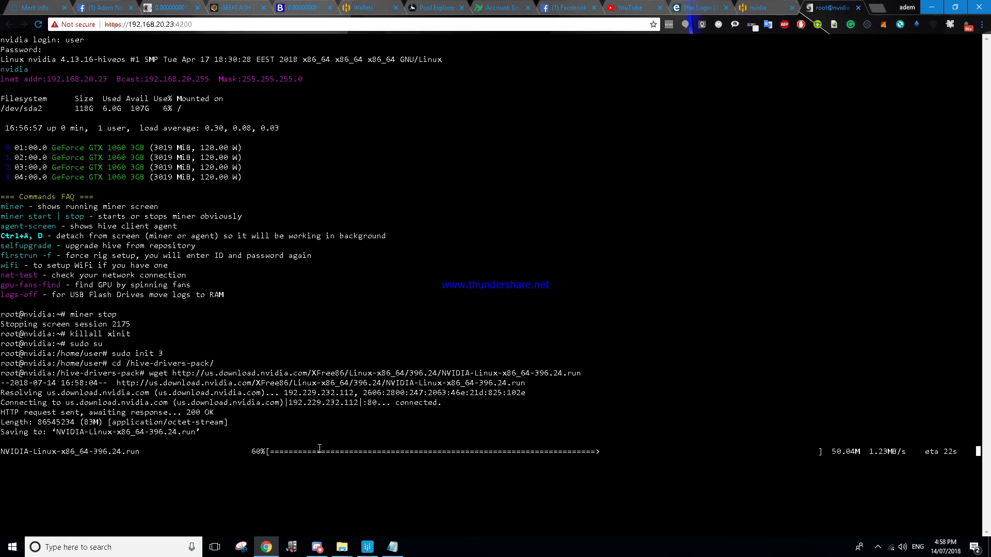
click(877, 548)
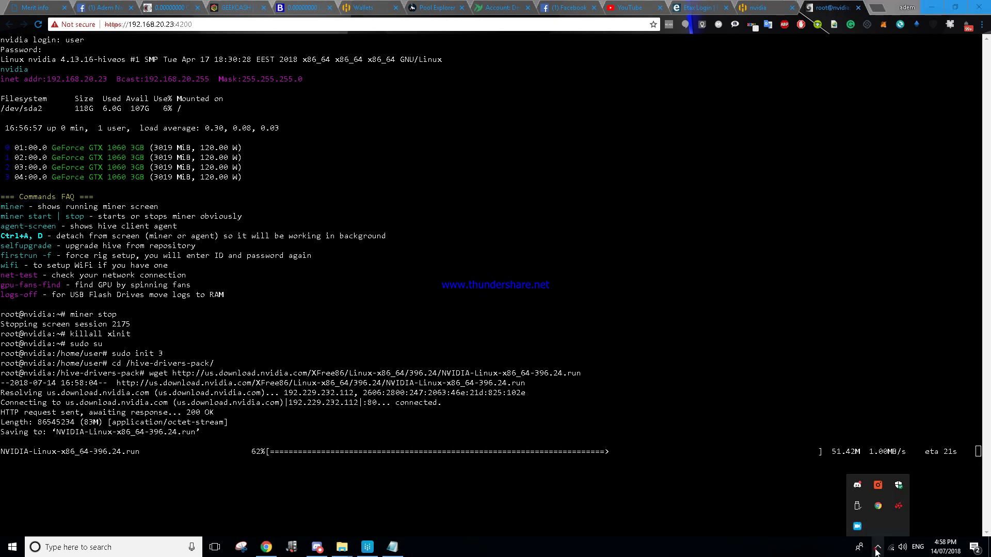
right_click(857, 527)
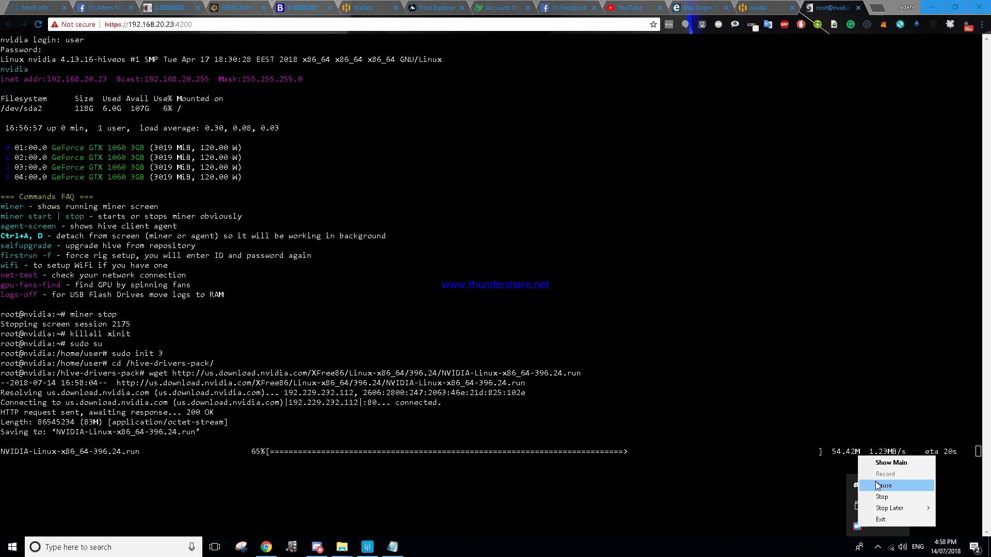
click(874, 485)
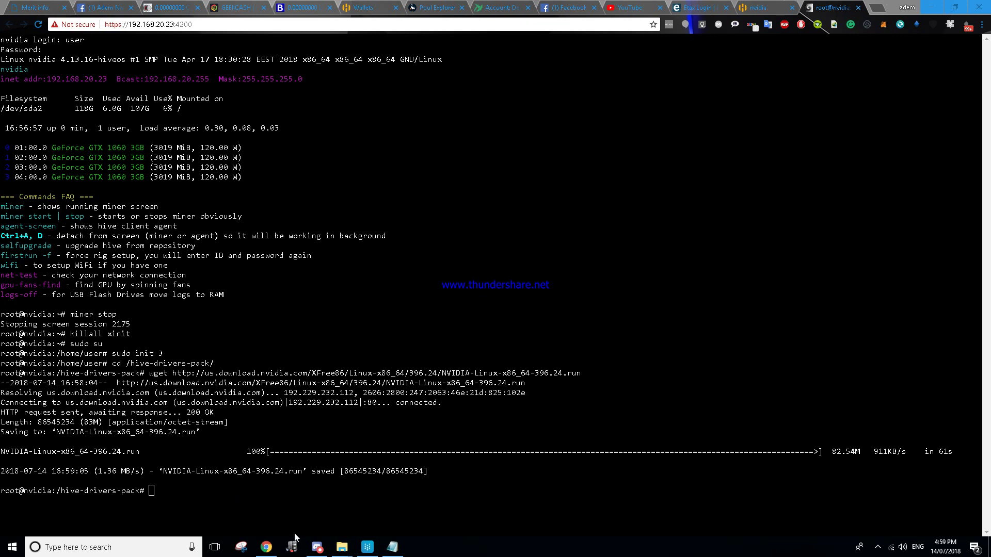
right_click(289, 500)
- Paste and run the chmod +x command, which fails on the missing 390.67 installer
click(309, 348)
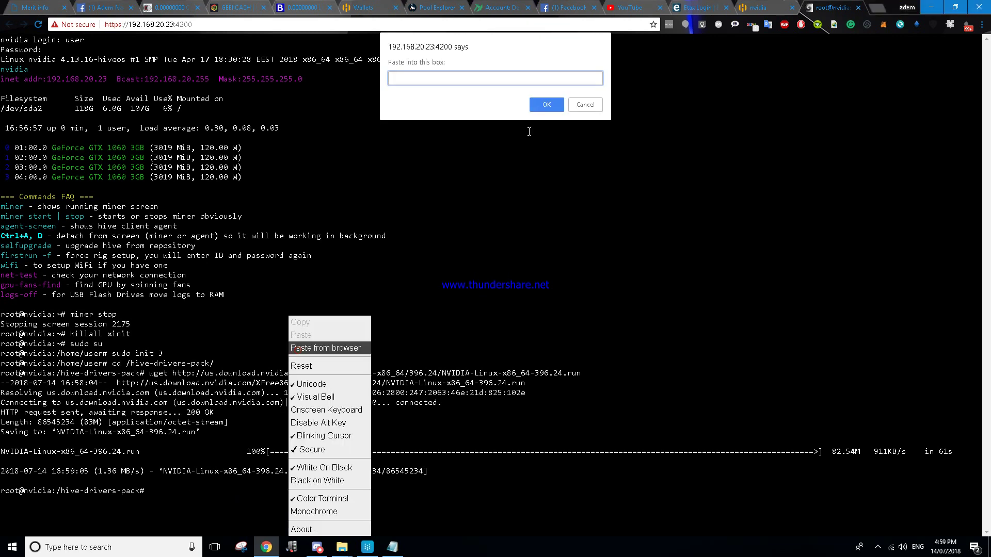
right_click(487, 78)
click(497, 128)
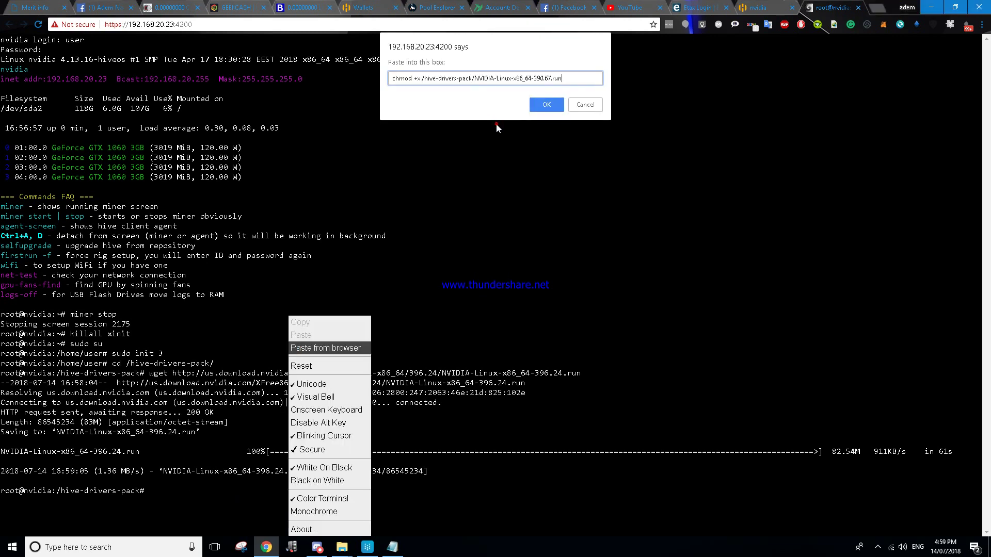
click(546, 104)
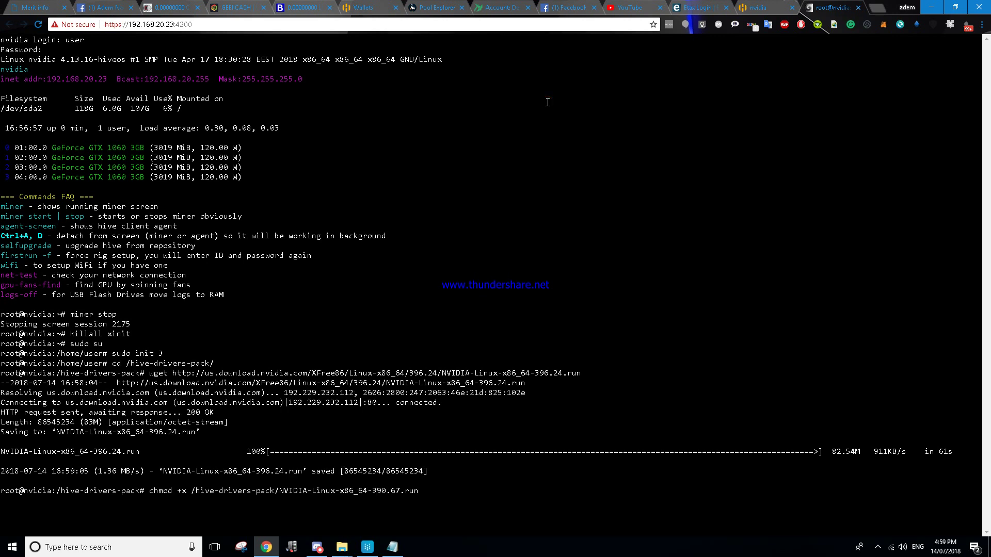
key(Return)
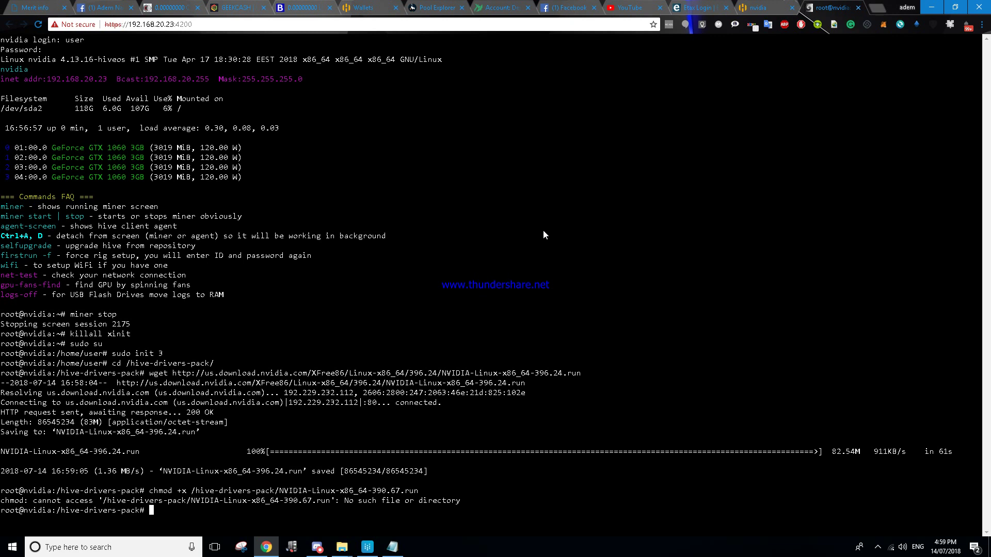
- Rerun chmod +x with the file name corrected to NVIDIA-Linux-x86_64-396.24.run
key(Up)
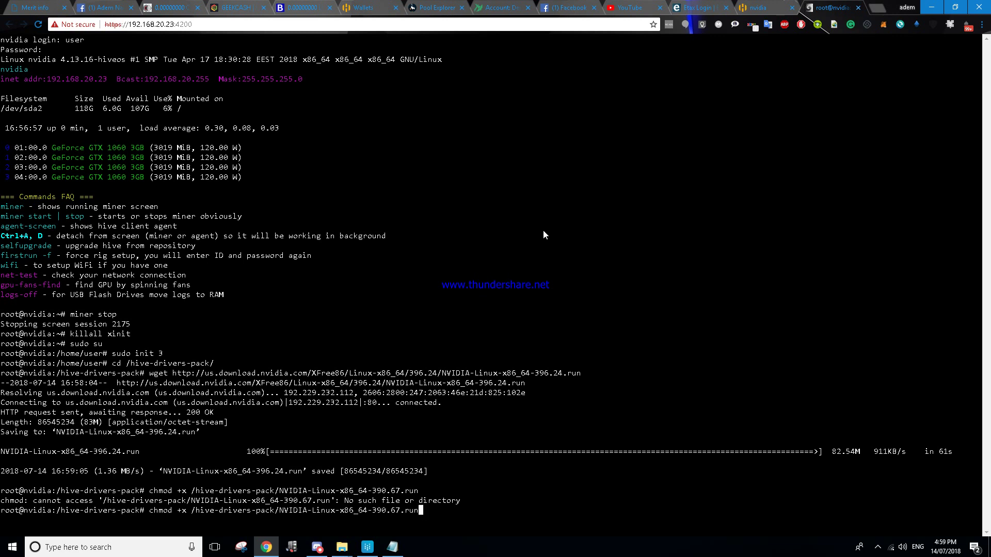
key(BackSpace)
key(BackSpace)
key(BackSpace)
key(BackSpace)
key(BackSpace)
key(BackSpace)
key(BackSpace)
key(BackSpace)
key(Tab)
key(BackSpace)
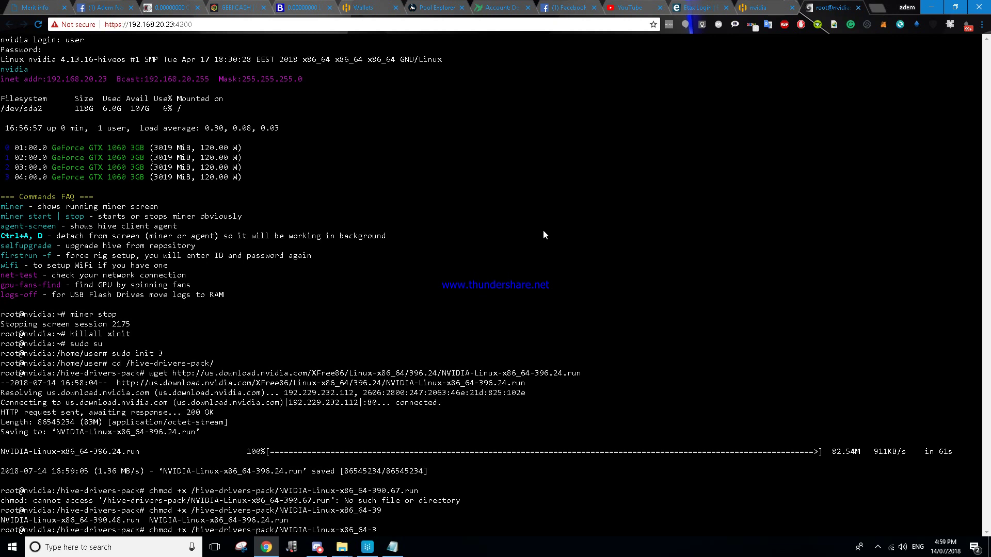
text(9)
key(Tab)
text(6)
key(Tab)
key(Return)
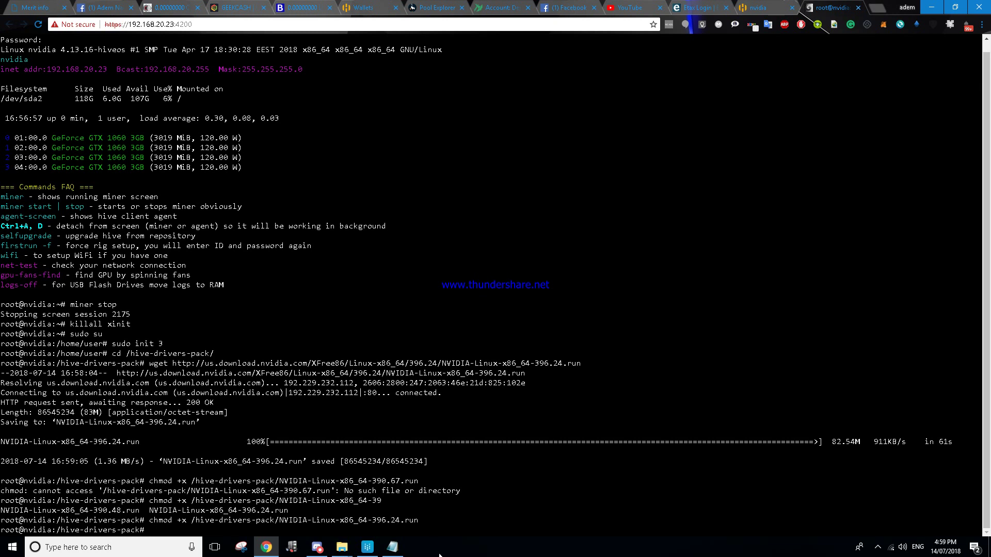
- Copy the sudo sh 390.67 installer command from the notes, paste it into the terminal and run it
click(392, 547)
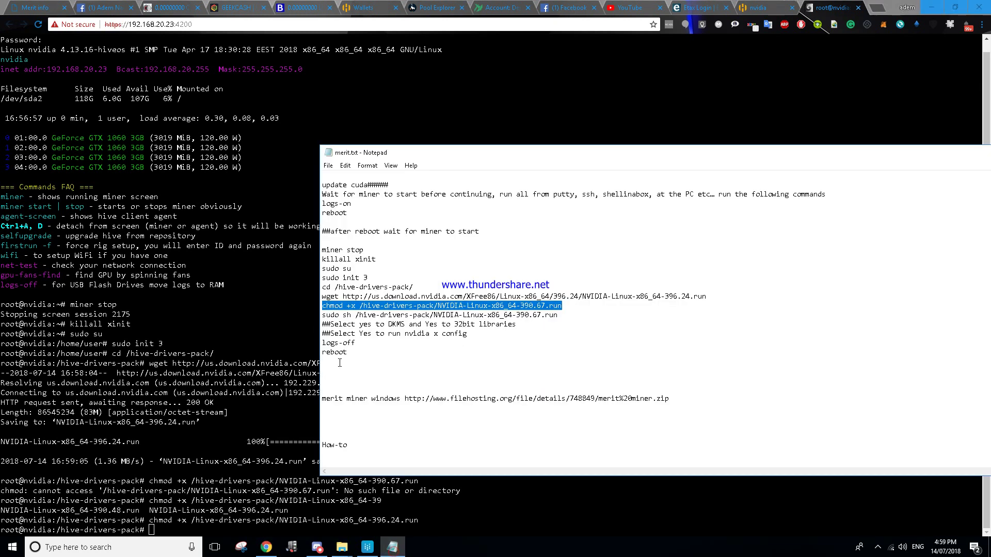
drag(322, 315, 558, 315)
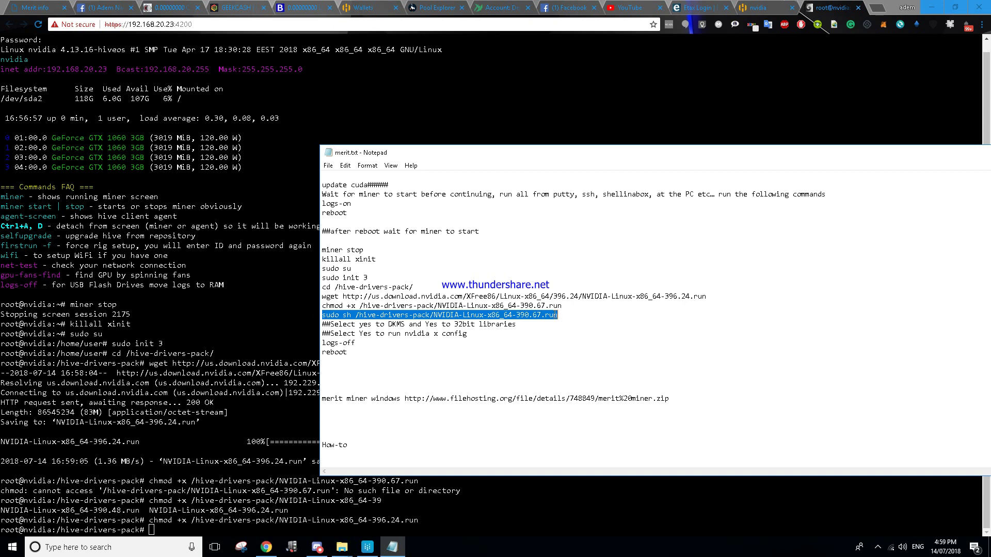
right_click(534, 316)
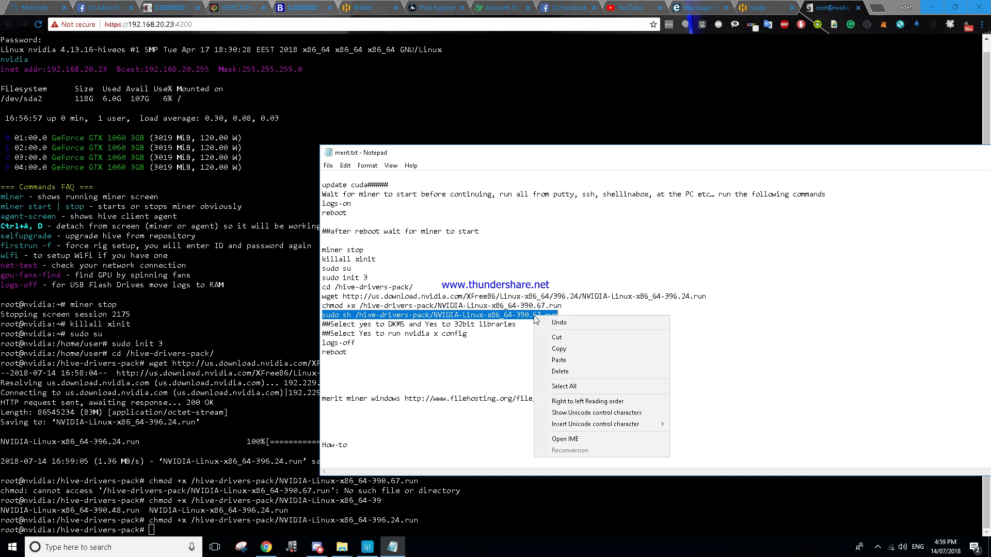
click(569, 348)
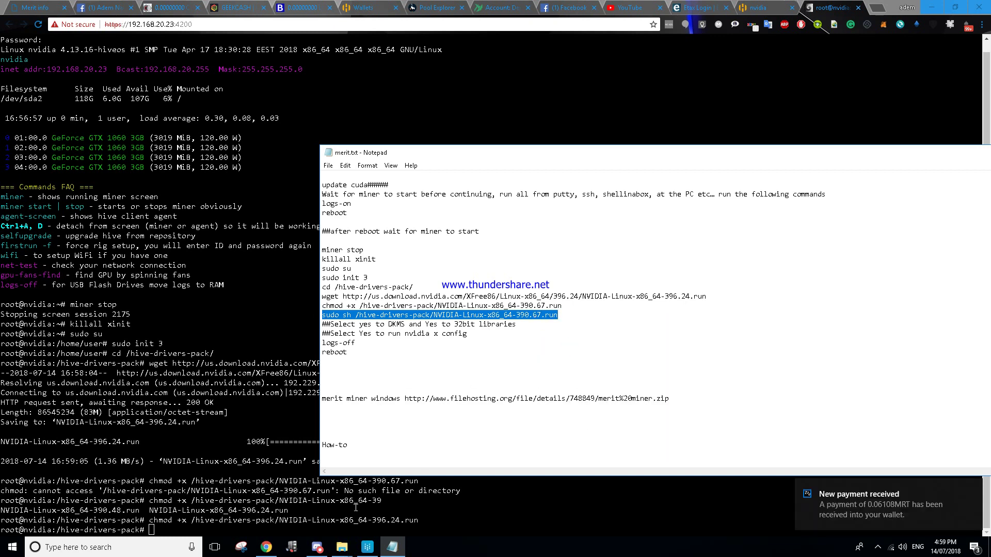
click(279, 513)
right_click(279, 513)
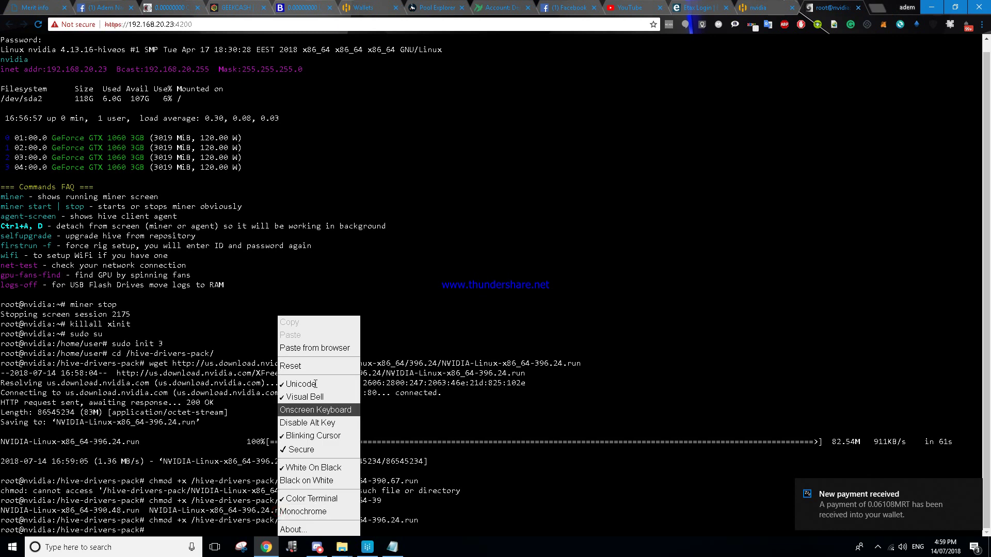
click(322, 350)
right_click(463, 75)
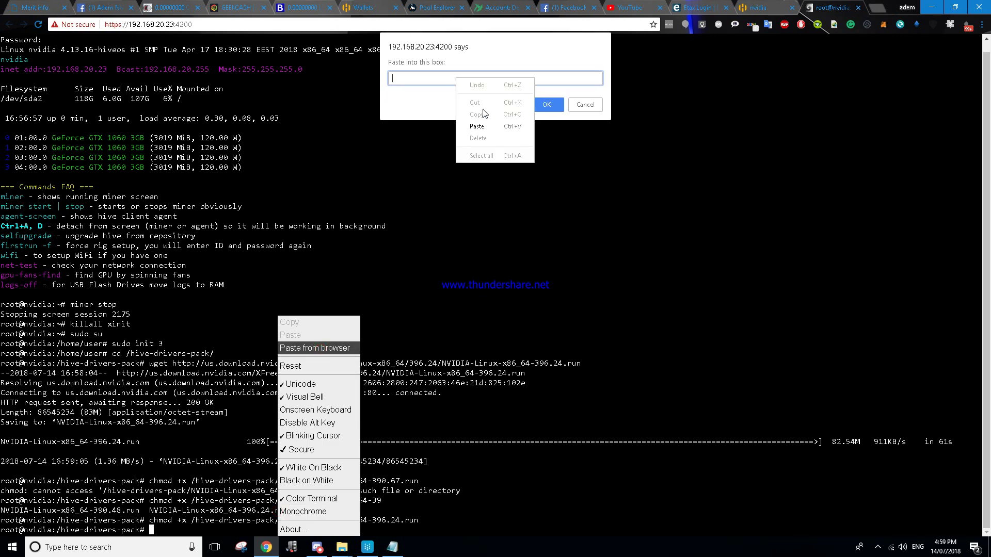
click(487, 125)
click(550, 104)
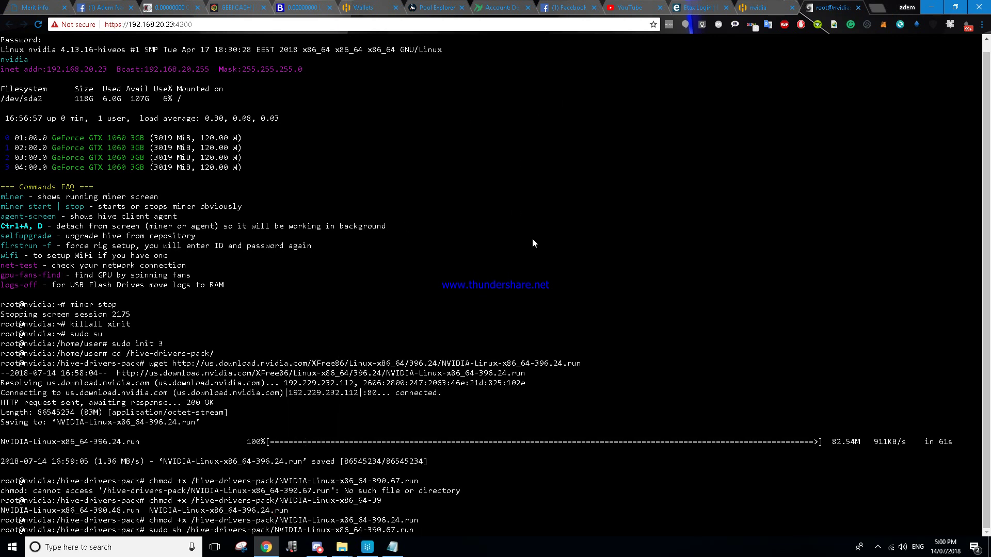
key(Return)
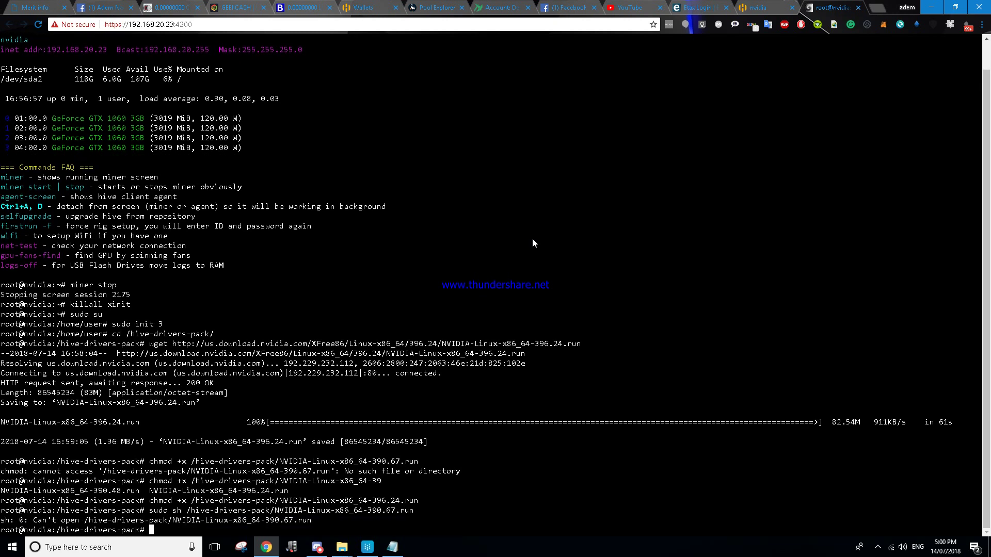
- Rerun the installer command with the file name changed to NVIDIA-Linux-x86_64-396.24.run
key(Up)
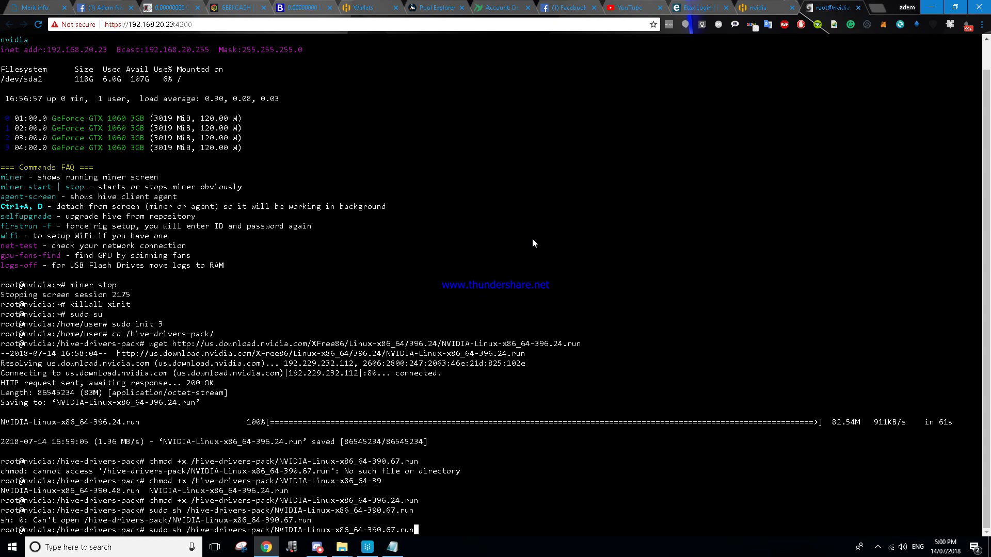
key(BackSpace)
key(BackSpace)
key(BackSpace)
key(BackSpace)
key(BackSpace)
key(BackSpace)
key(BackSpace)
key(BackSpace)
text(6)
key(Tab)
key(Return)
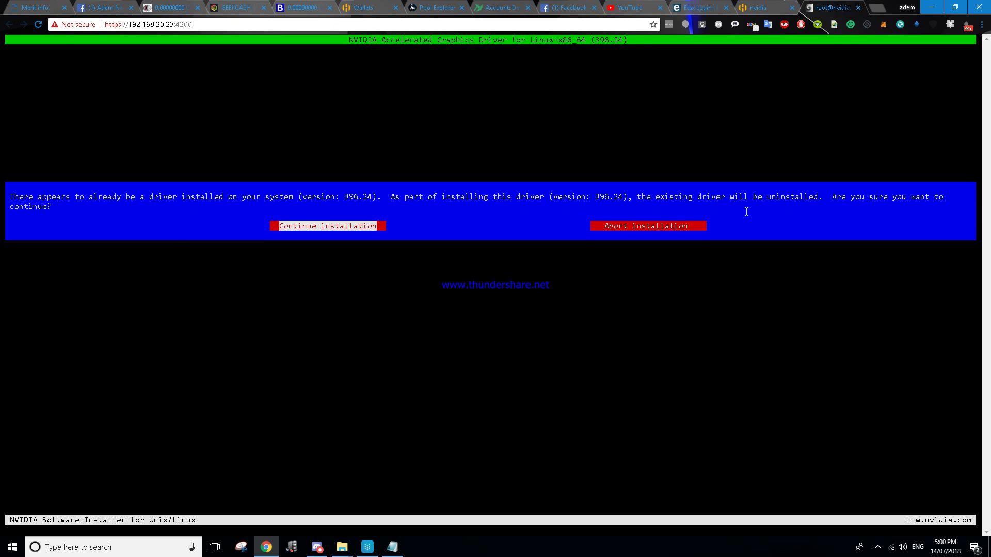
- Install NVIDIA 396.24 over the old driver, answering Yes to DKMS and 32-bit compatibility libraries
key(Return)
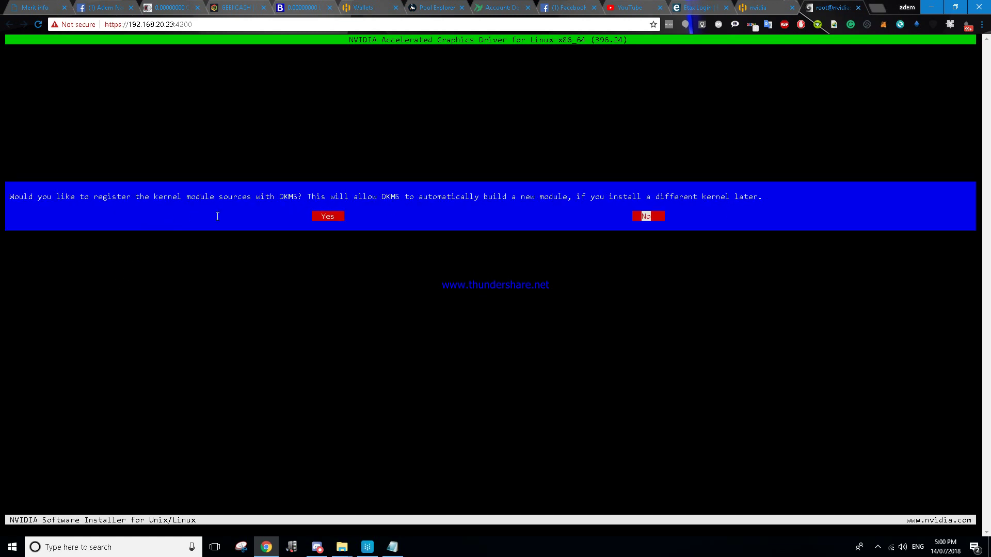
key(Left)
key(Return)
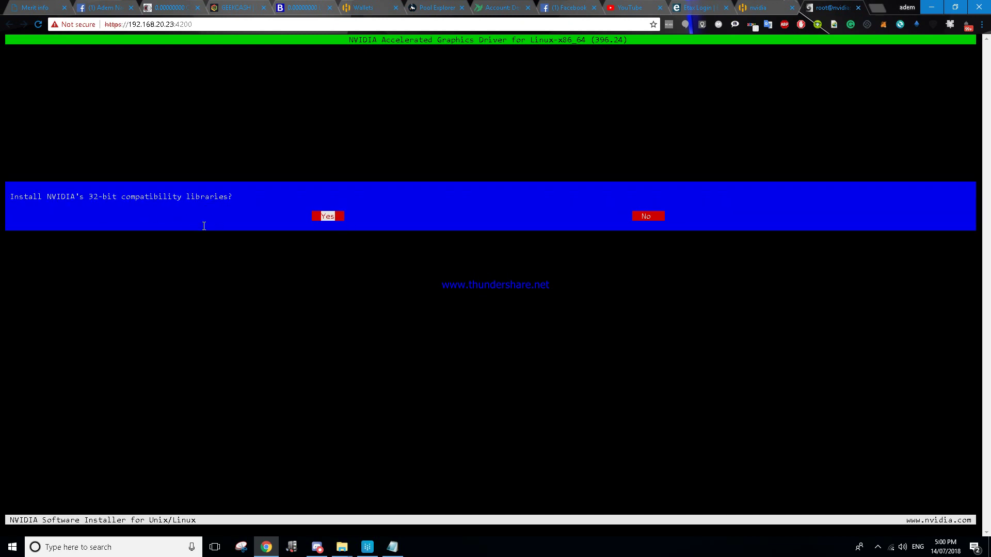
key(Return)
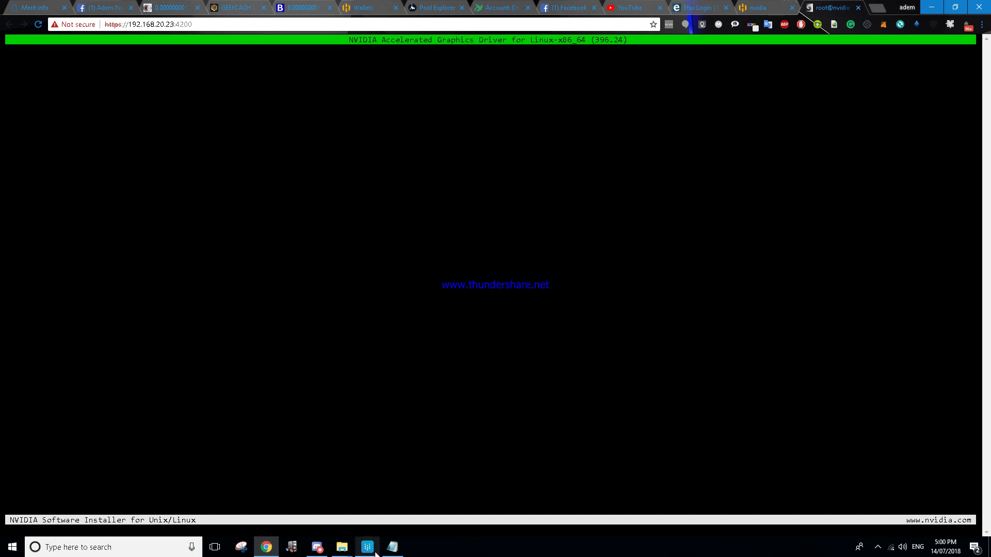
- Check the merit.txt notes and taskbar windows, then make the rig terminal active again
click(392, 546)
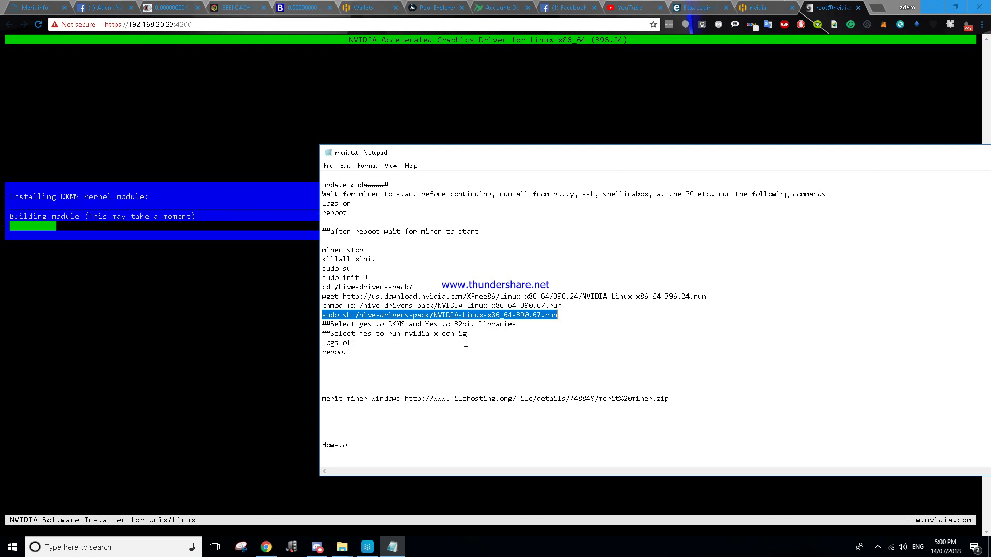
click(261, 355)
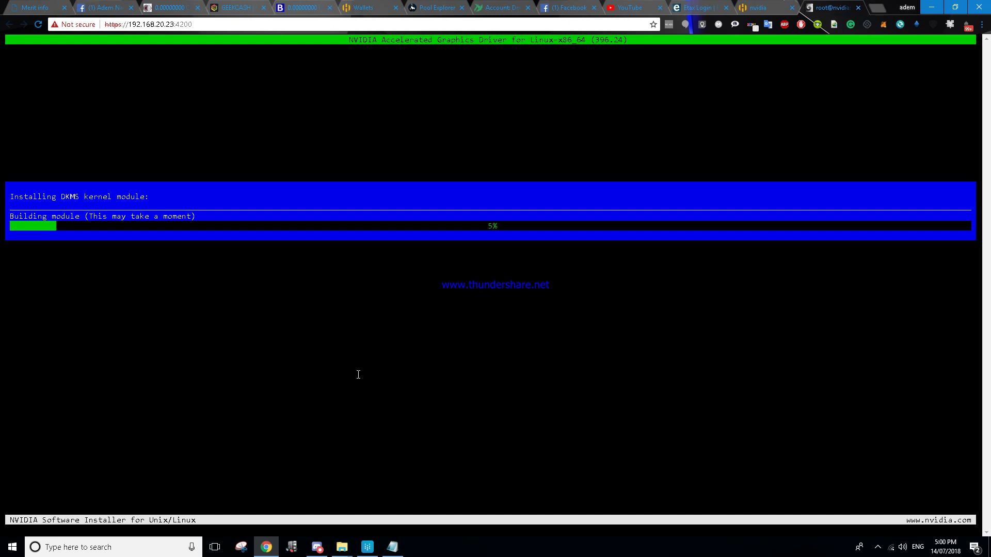
click(878, 548)
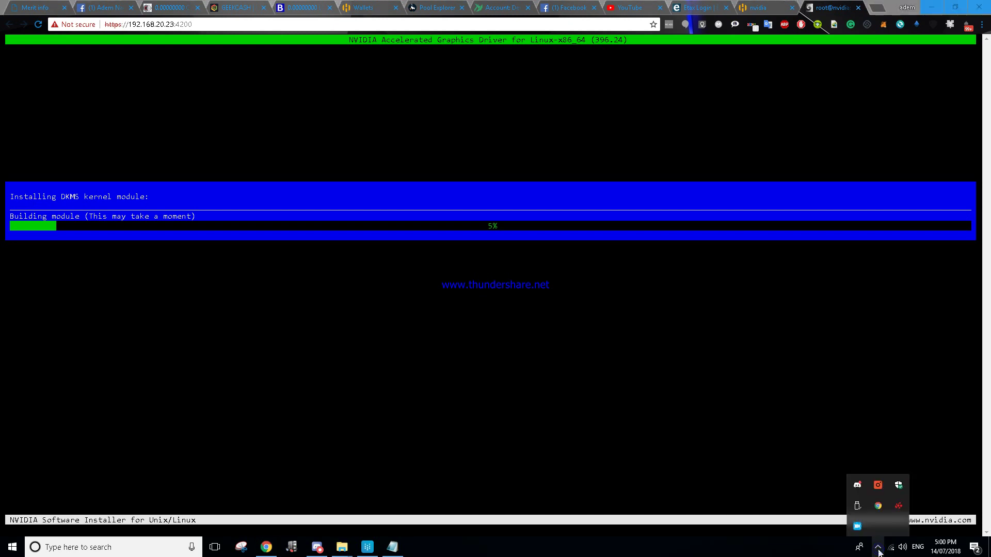
right_click(857, 526)
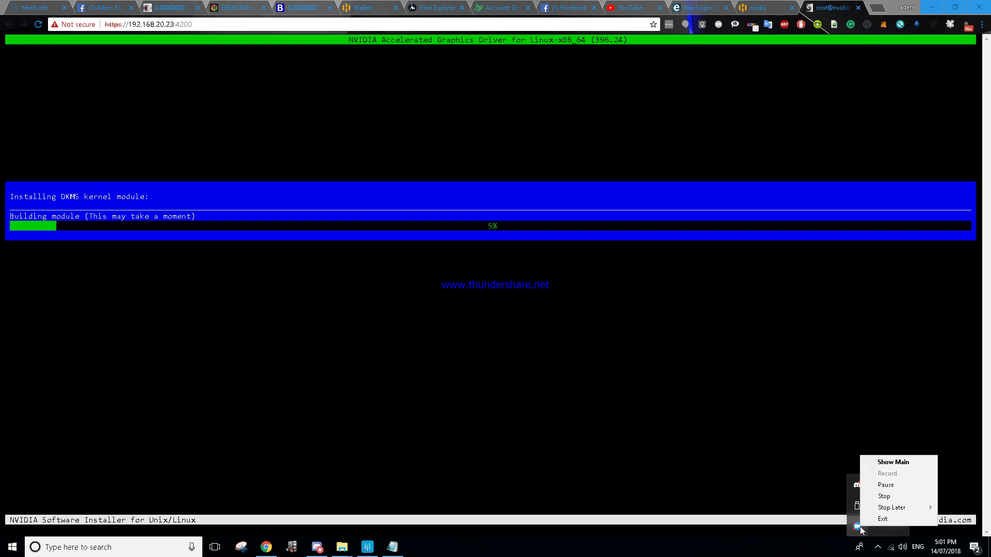
click(885, 485)
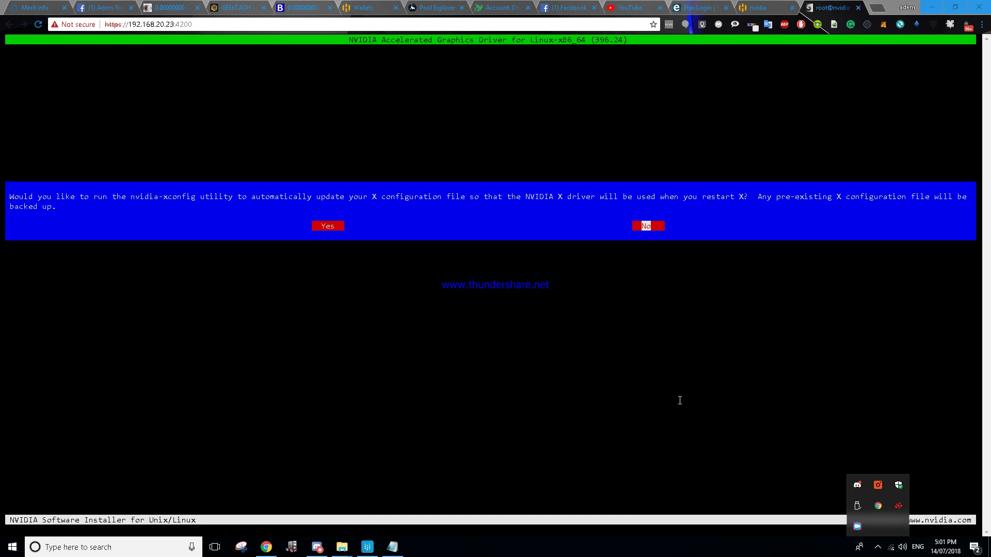
click(679, 400)
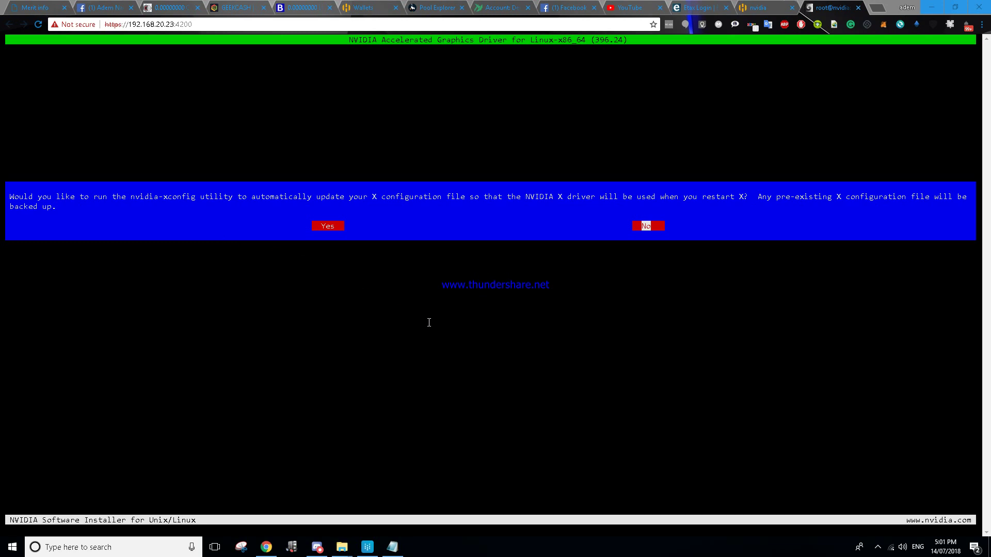
click(329, 230)
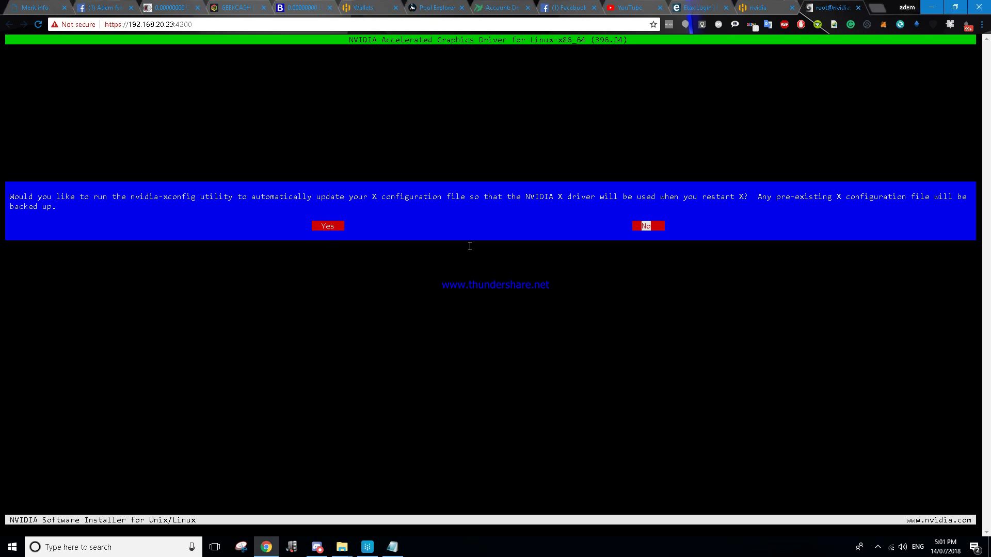
- Let nvidia-xconfig update the X configuration file and dismiss the installation-complete message
key(Left)
key(Return)
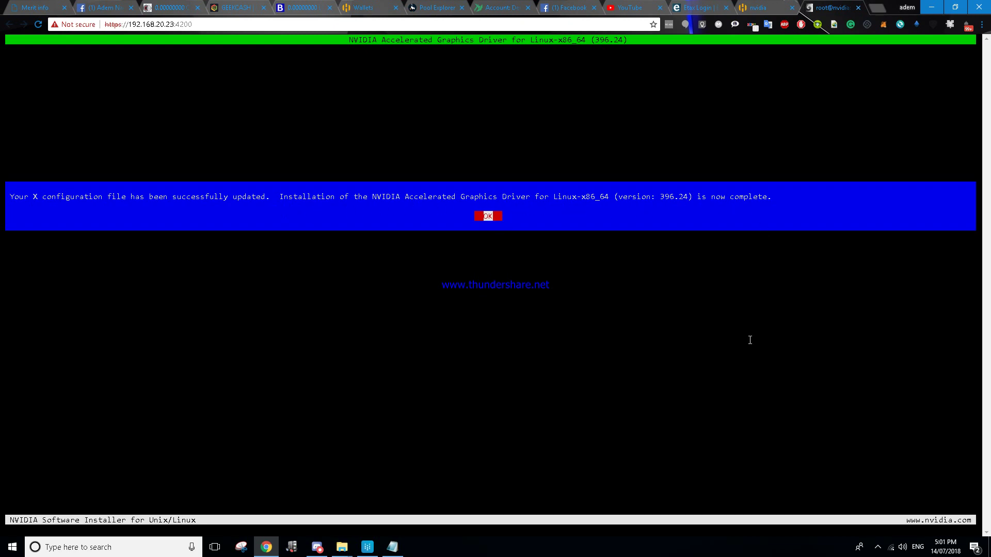
key(Return)
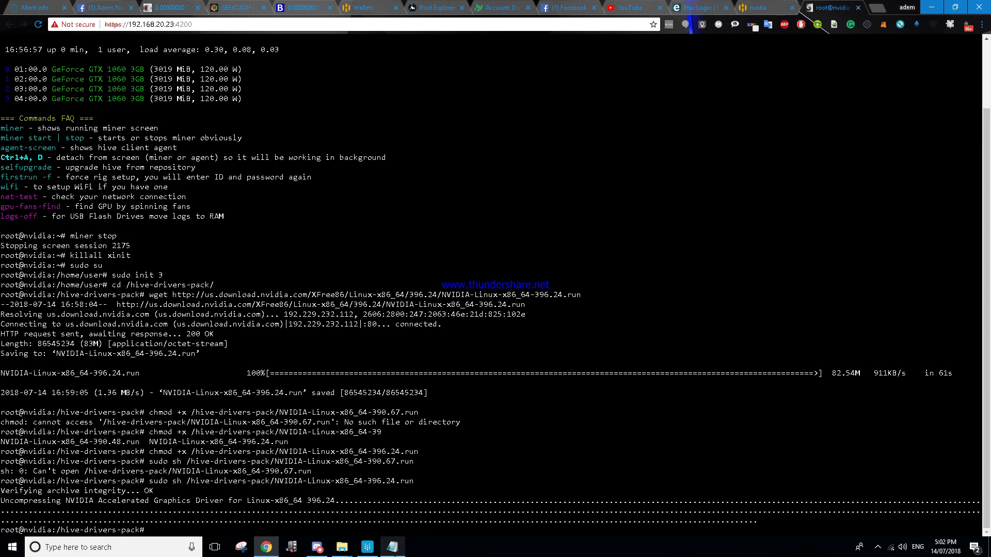
click(393, 550)
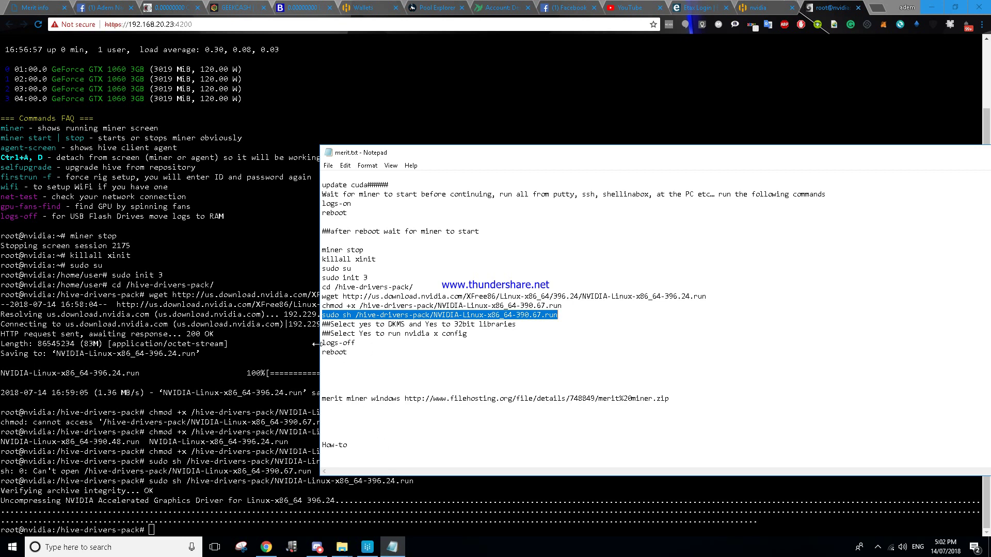
- Run logs-off to disable disk logs, then reboot the rig
click(285, 469)
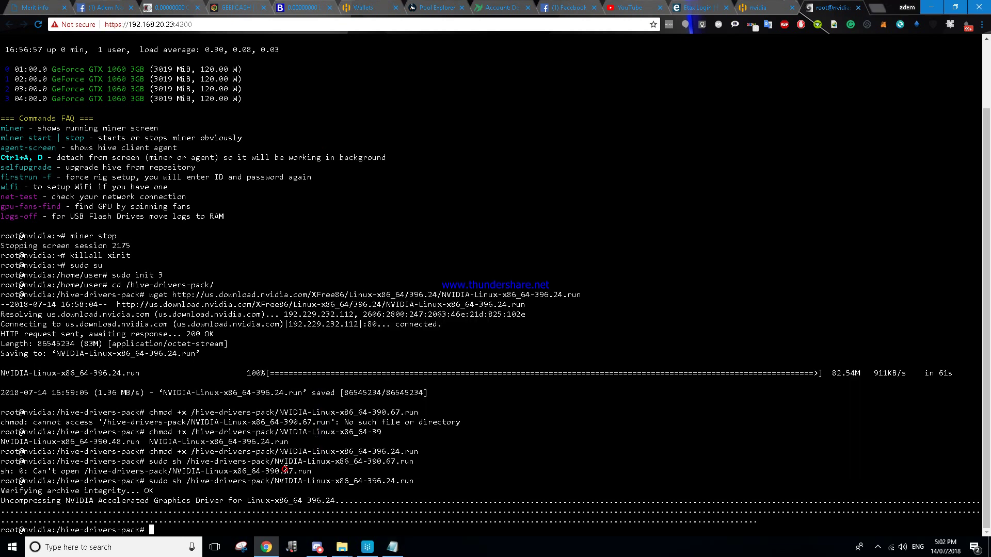
text(logs-off)
key(Return)
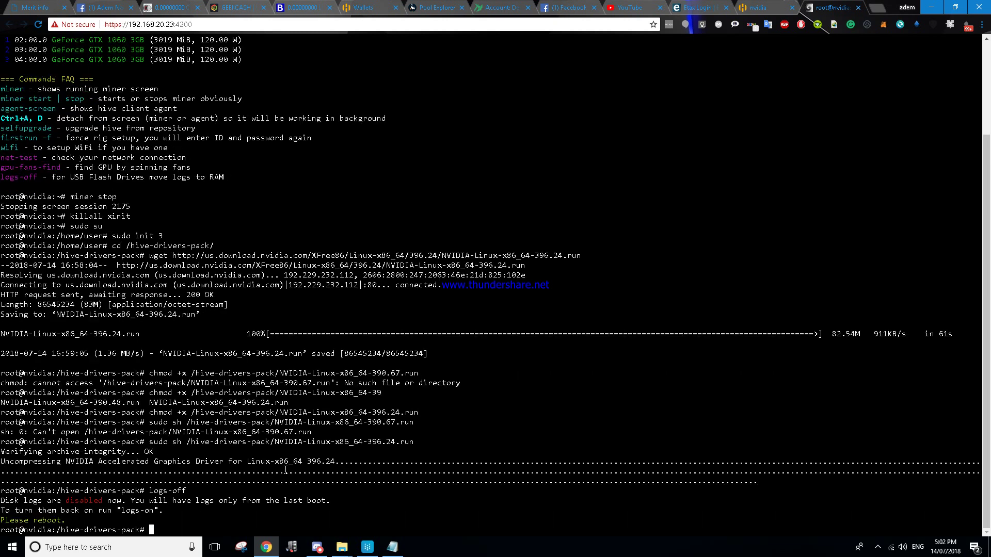
text(reboot)
key(Return)
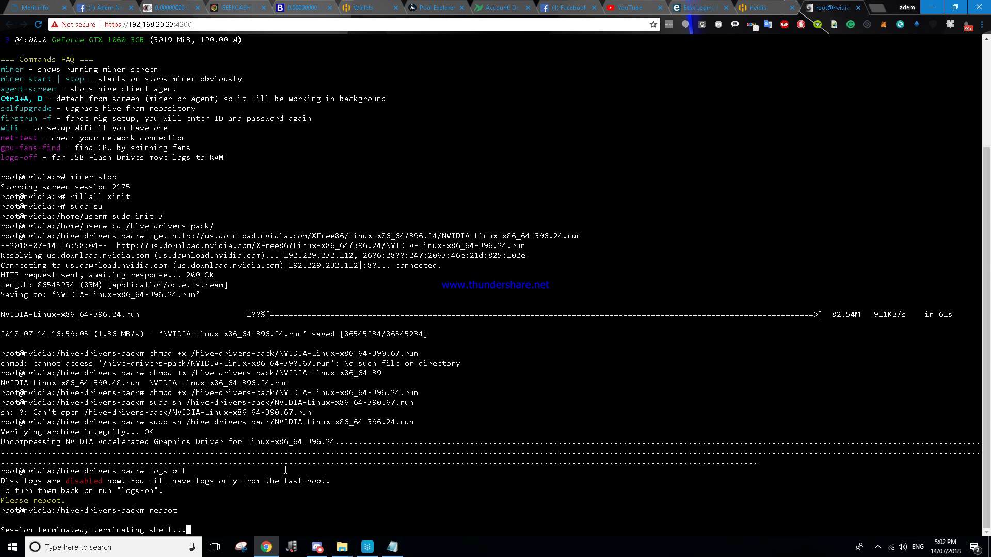
- Scroll the merit.txt notes down to the How-to miner commands
click(392, 547)
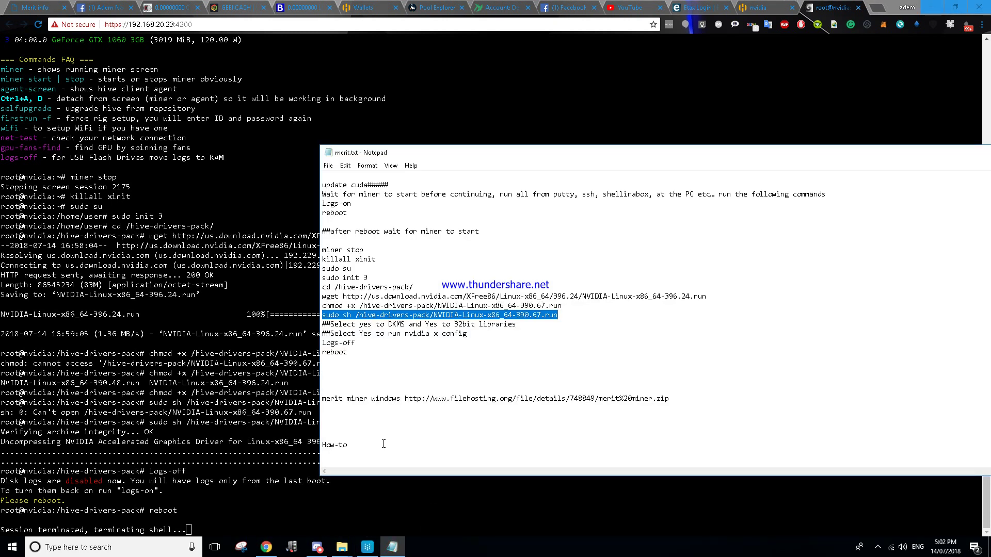
scroll(383, 444, down, 3)
scroll(383, 444, down, 2)
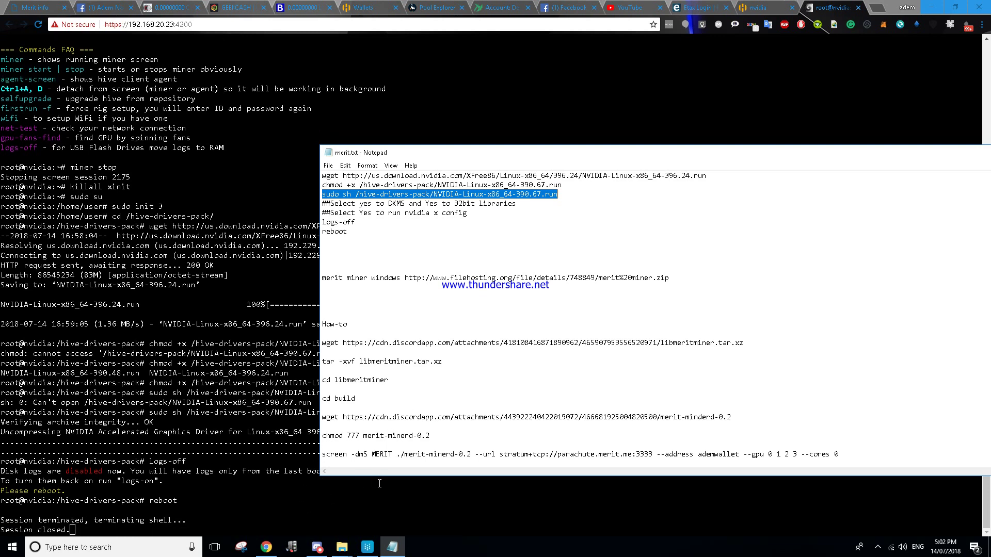
click(286, 496)
- Reconnect to the rebooted rig and log in with the rig's login and password
click(485, 287)
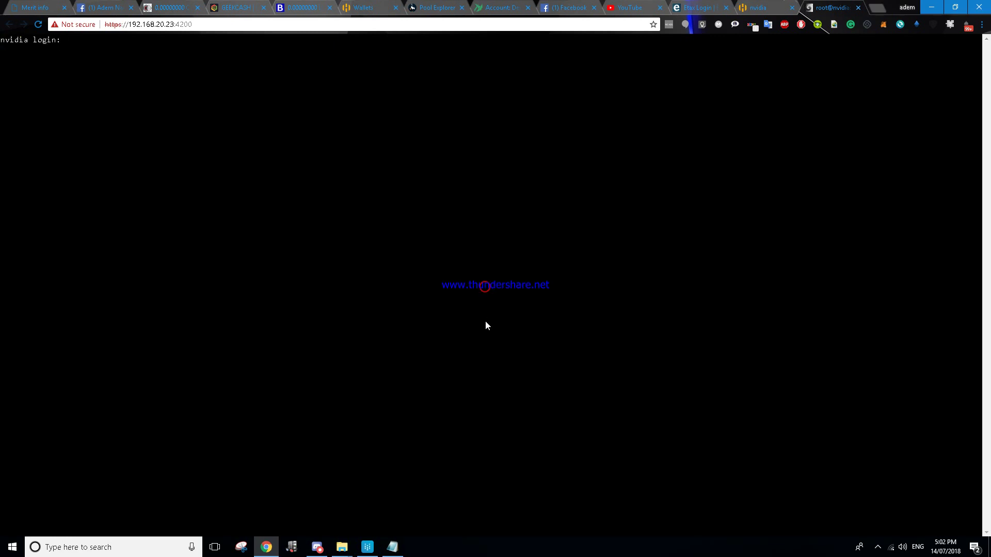
text(user)
key(Return)
key(Return)
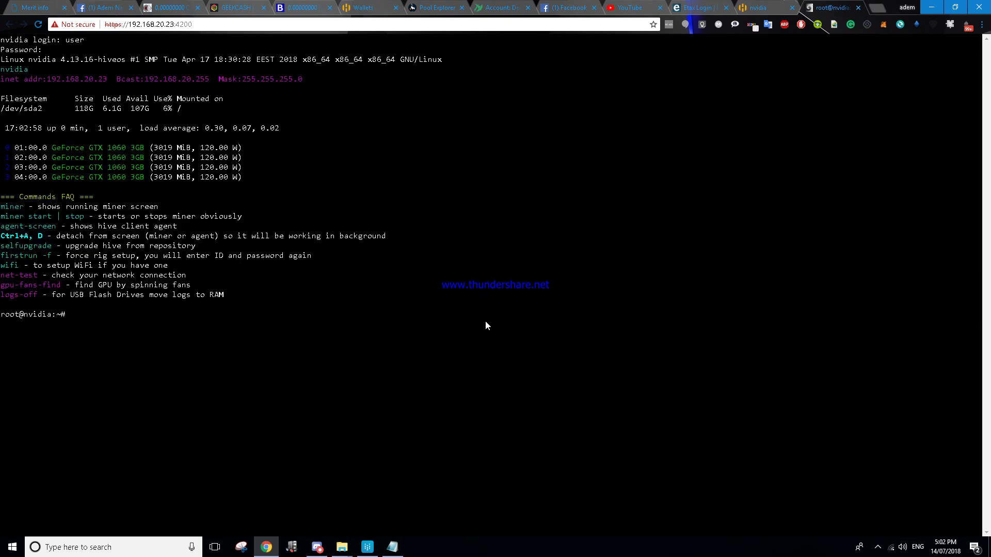
text(ls)
- Navigate up from the home folder to the root directory, listing each level
key(Return)
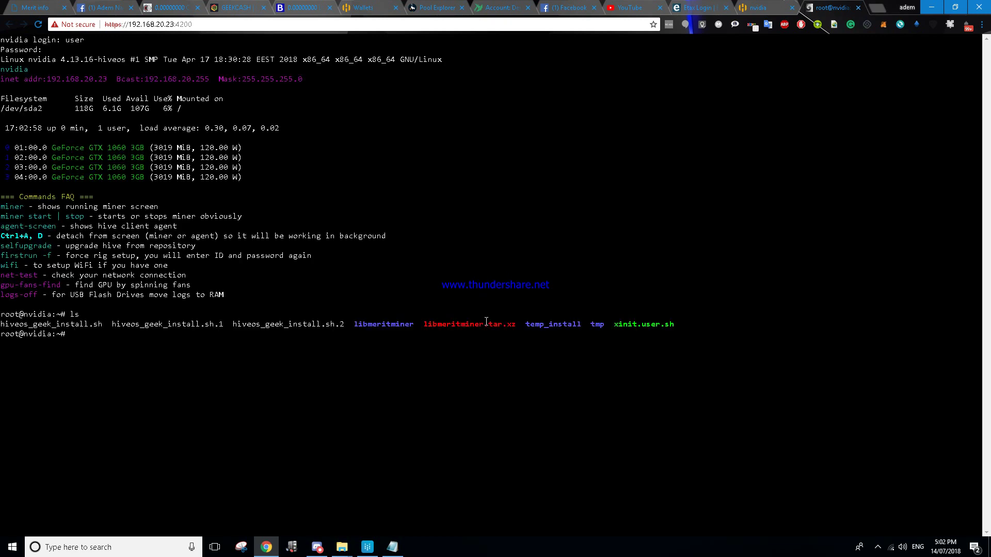
text(cd ..)
key(Return)
text(ls)
key(Return)
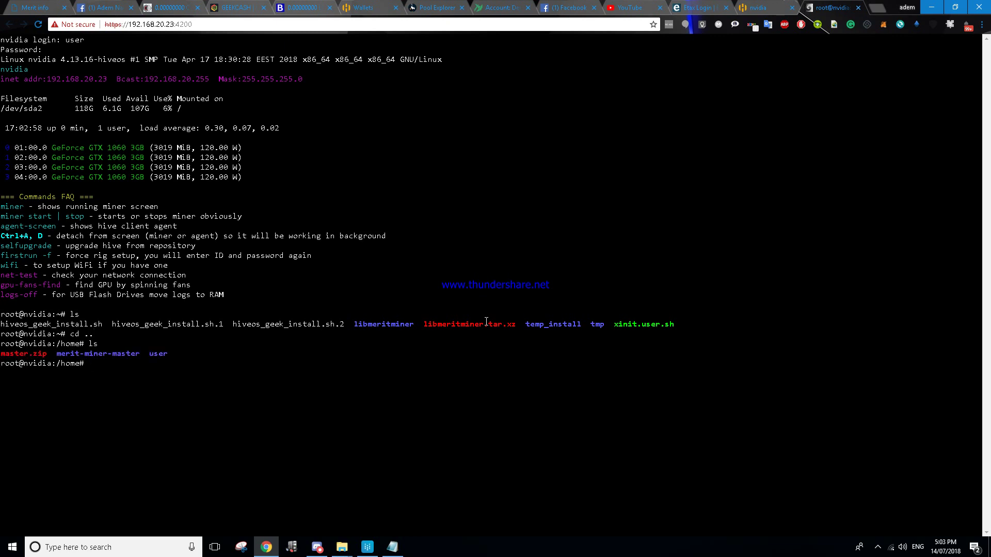
text(cd ..)
key(Return)
text(ls)
key(Return)
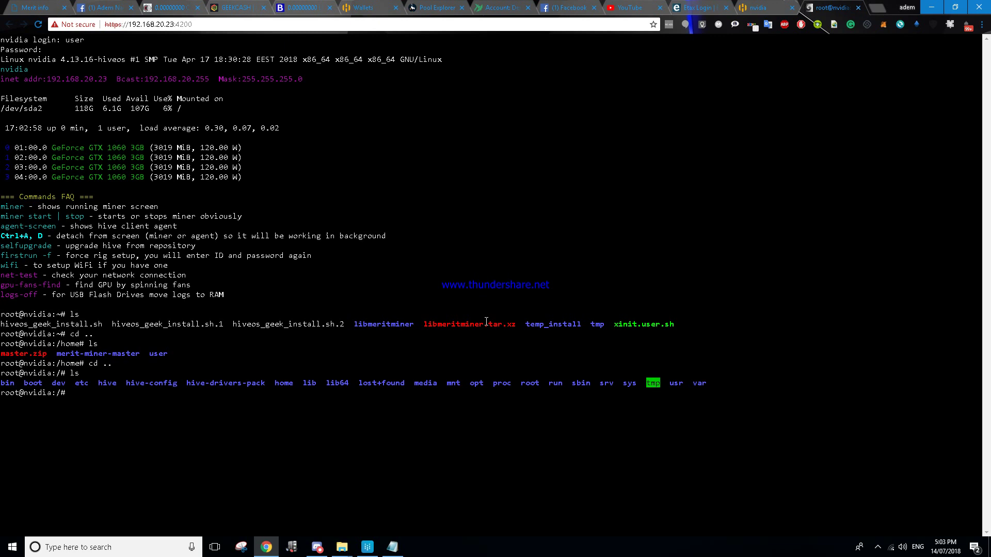
- Enter /hive, list its miner folders, and move into /hive/custom
text(cd hive)
key(Return)
text(ls)
key(Return)
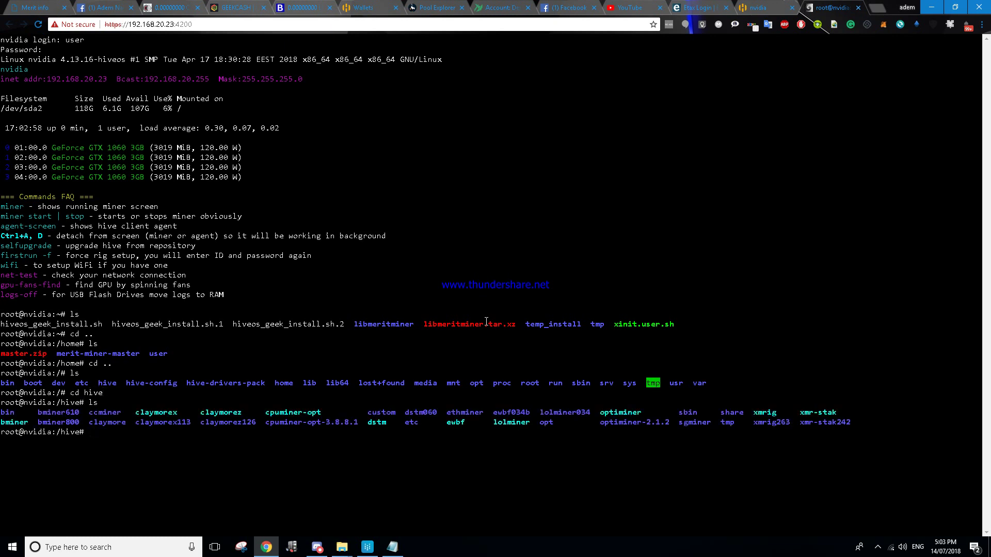
text(cd cu)
key(Tab)
key(Return)
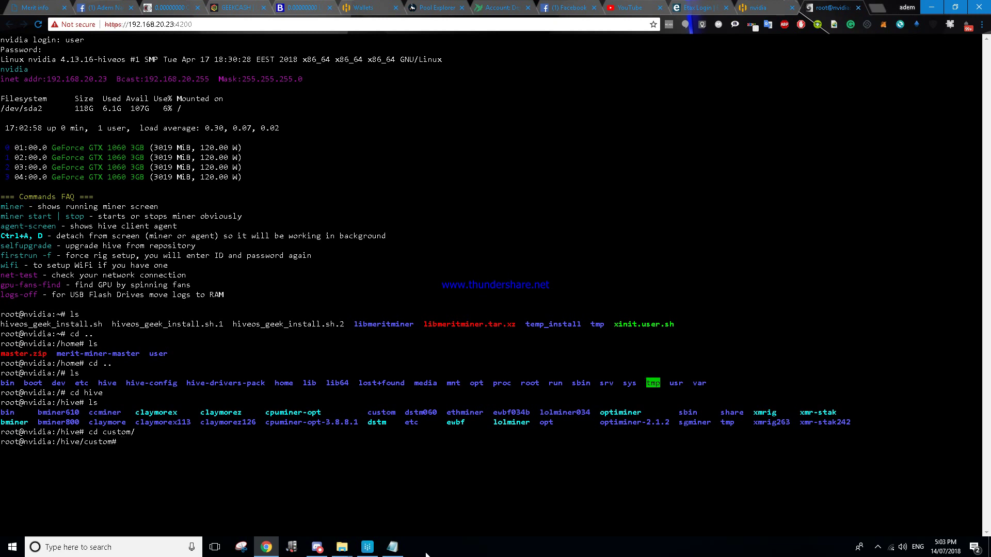
- Run the notes' wget command to download libmeritminer.tar.xz into /hive/custom
click(392, 546)
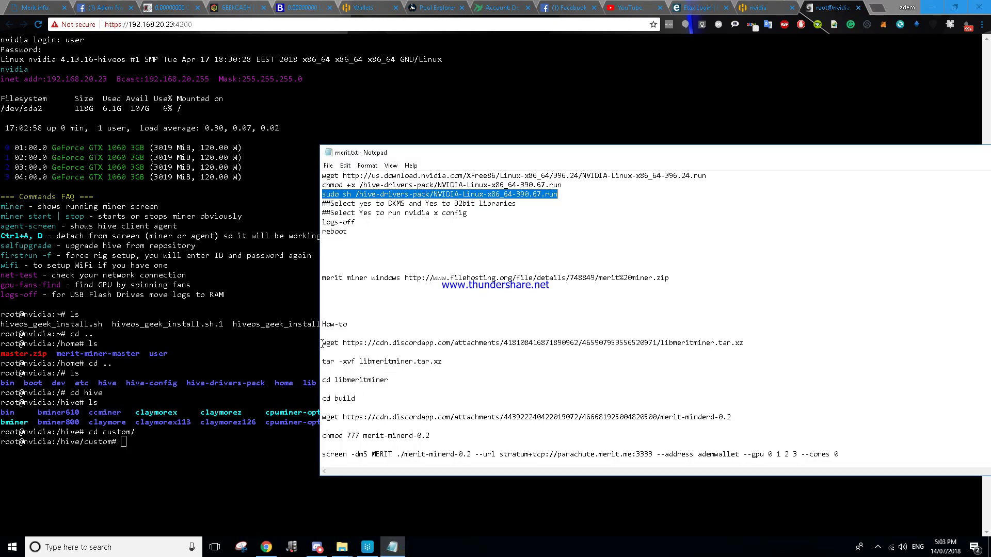
drag(322, 343, 749, 345)
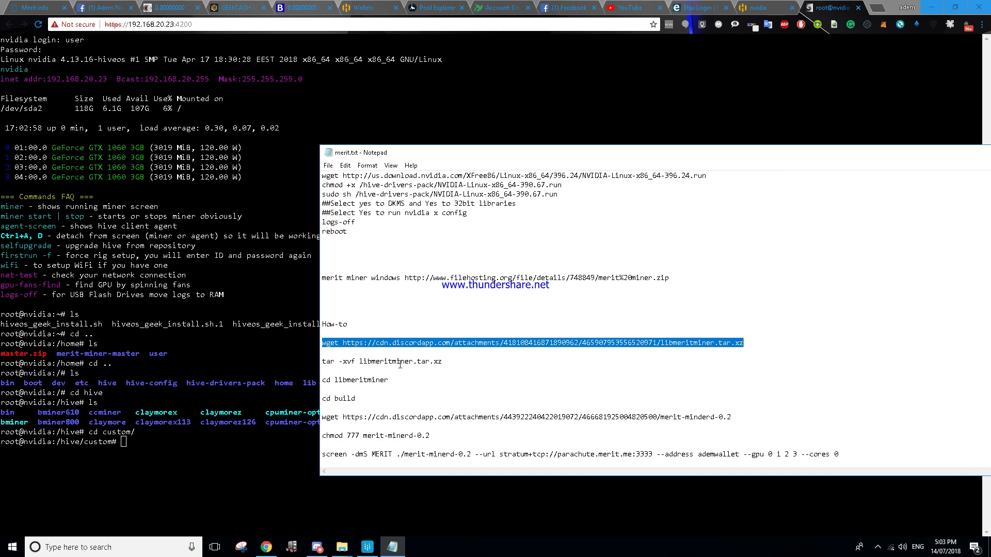
right_click(448, 349)
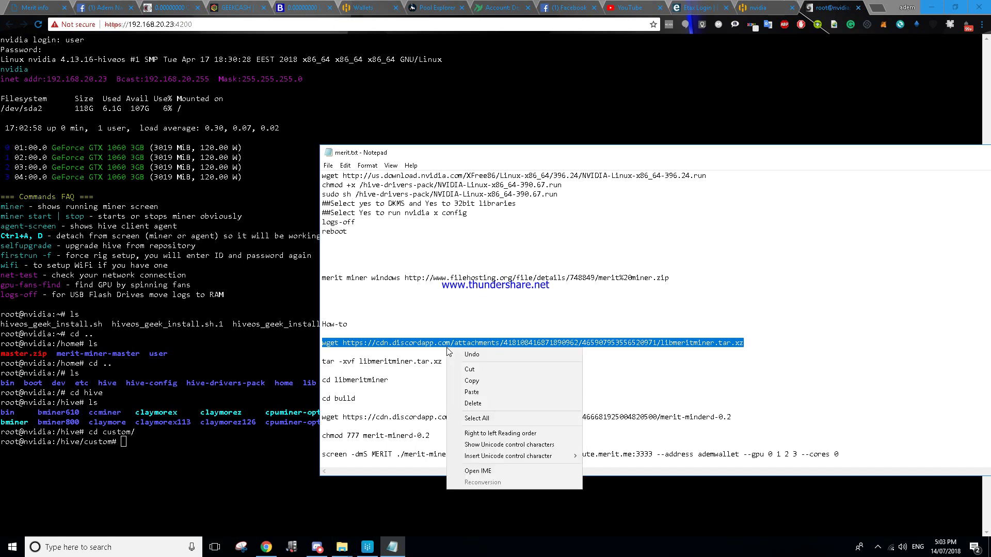
click(481, 381)
right_click(219, 457)
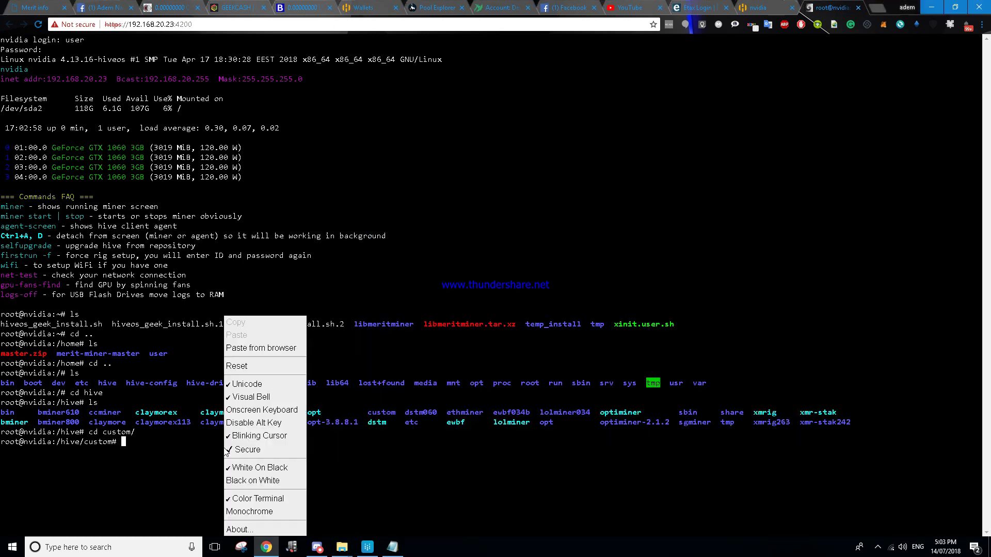
click(266, 350)
right_click(424, 78)
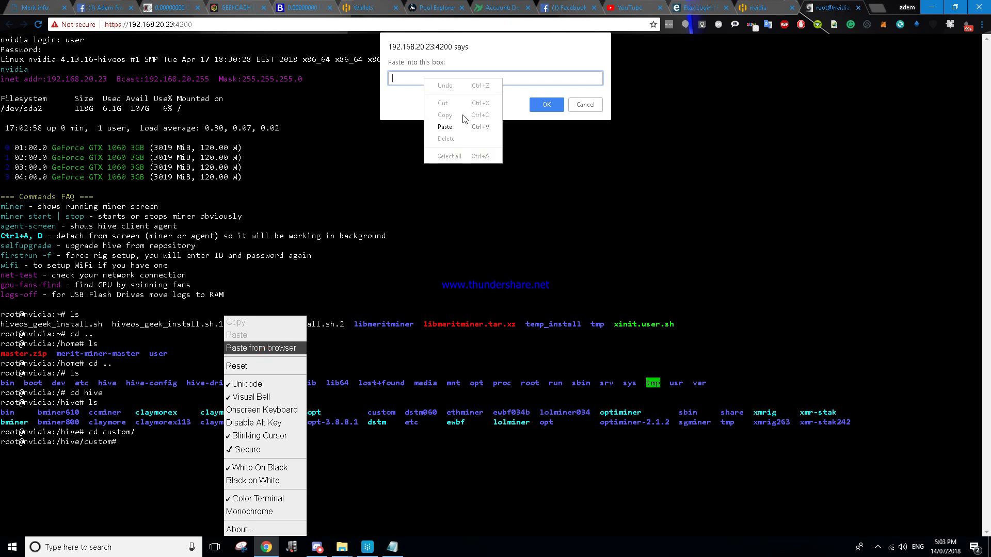
click(456, 129)
click(539, 107)
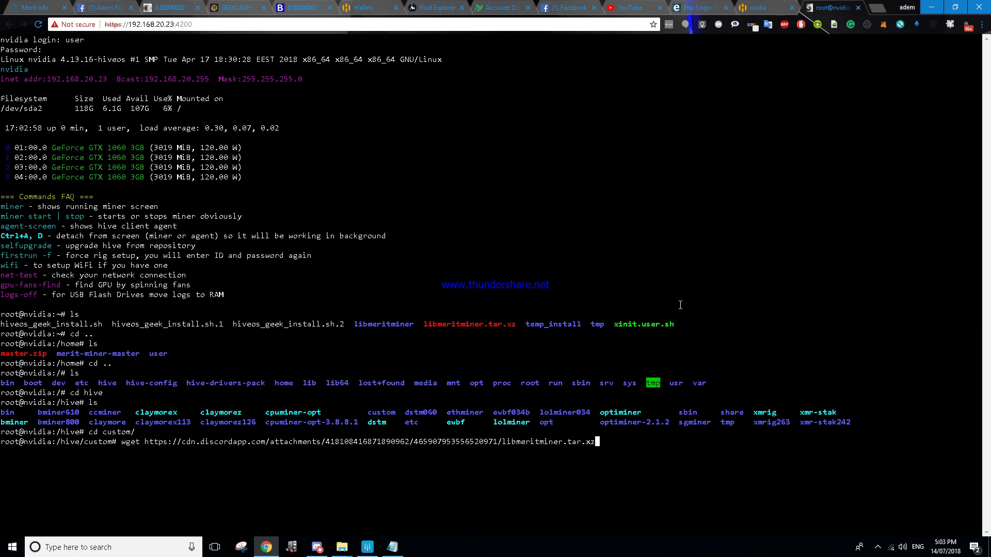
key(Return)
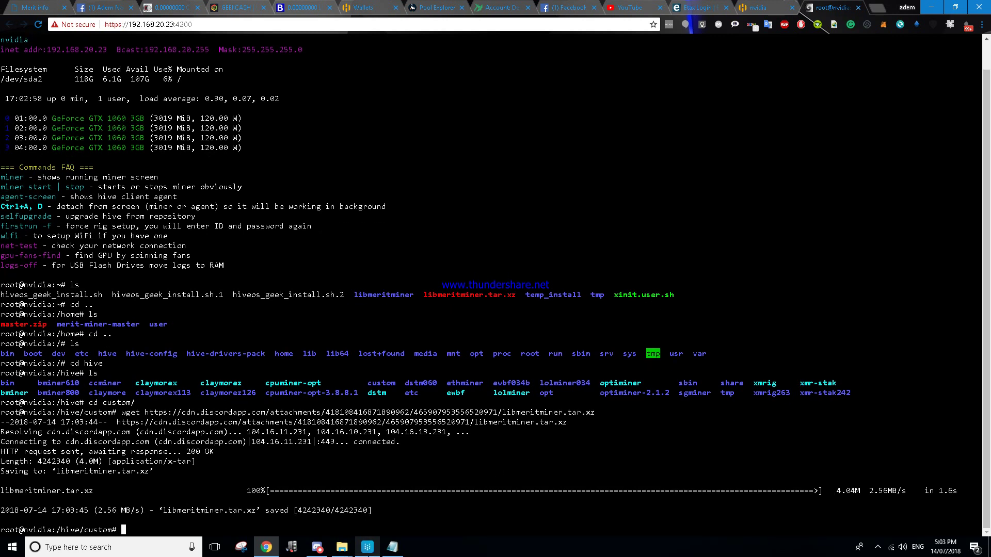
- Paste 'tar -xvf libmeritminer.tar.xz' from the notes onto the terminal prompt
click(395, 552)
drag(322, 362, 442, 362)
right_click(417, 365)
click(452, 398)
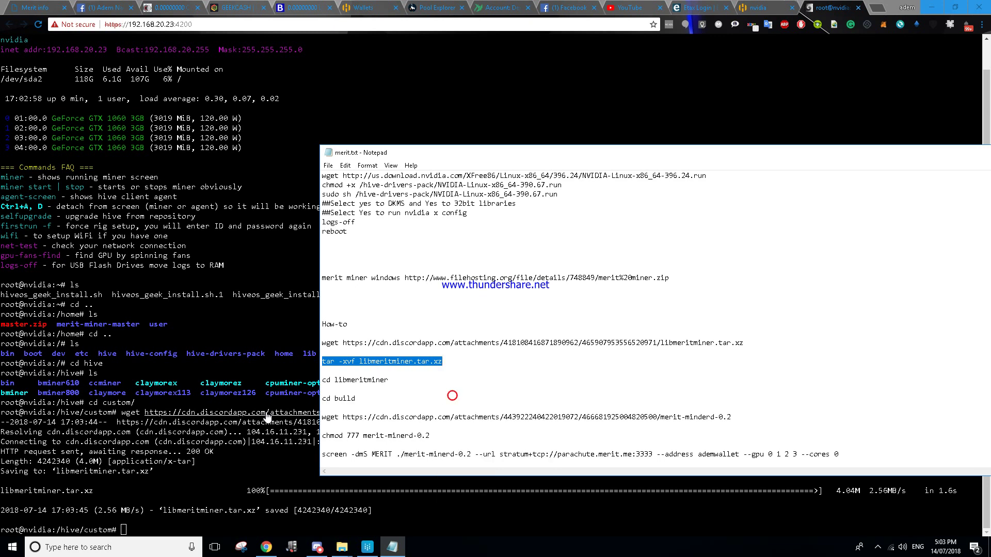
right_click(267, 317)
click(300, 348)
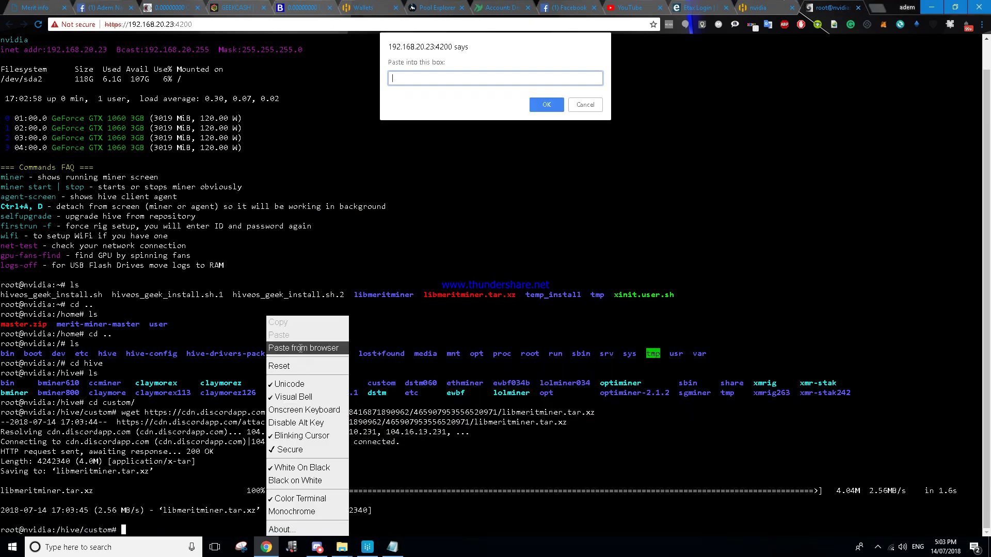
right_click(474, 76)
click(494, 128)
click(541, 106)
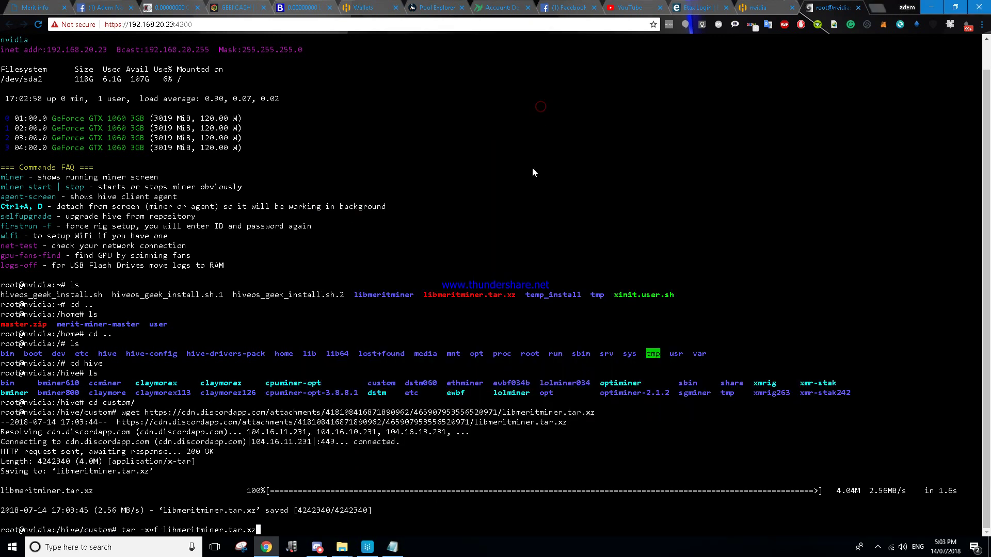
- Extract libmeritminer.tar.xz and run the pasted 'cd libmeritminer' command
key(Return)
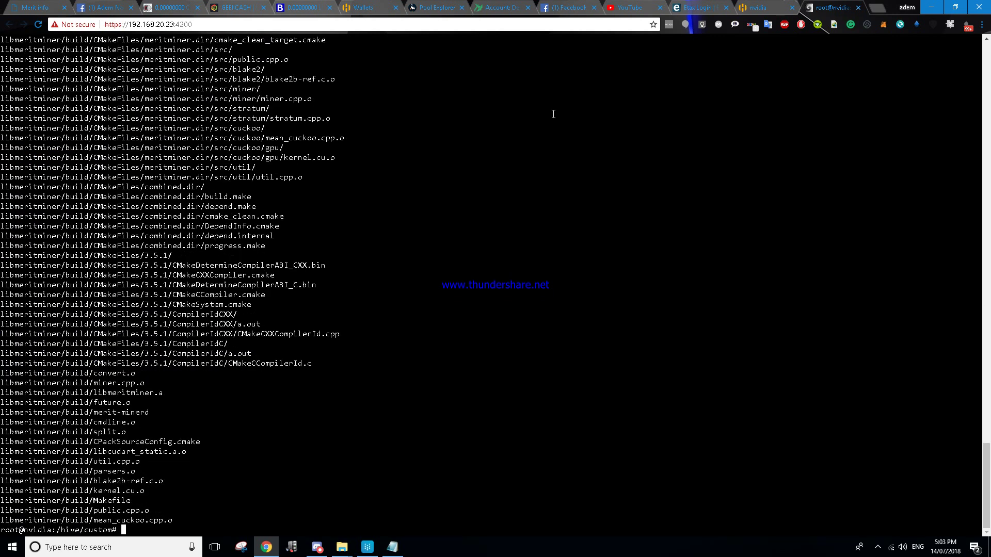
mouse_move(399, 554)
mouse_move(345, 554)
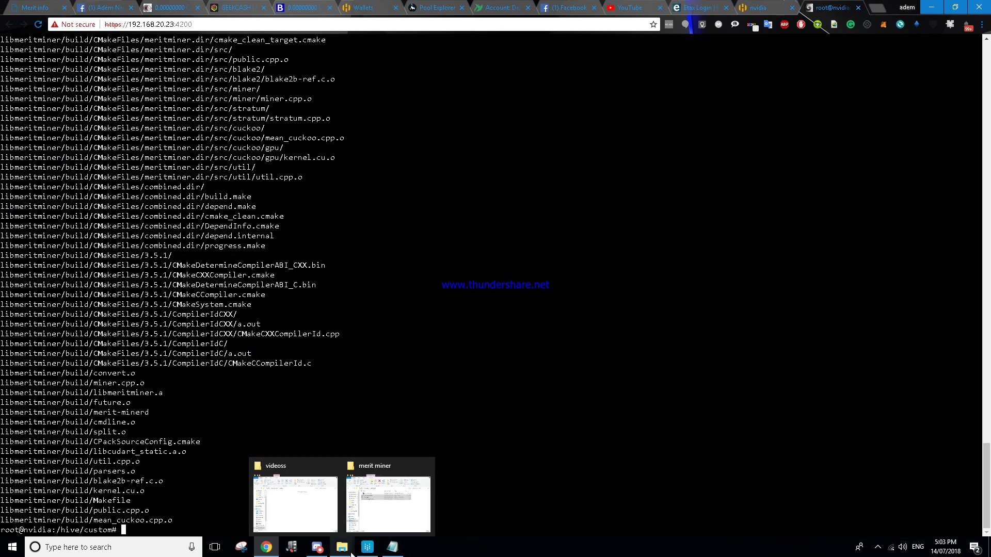
click(392, 548)
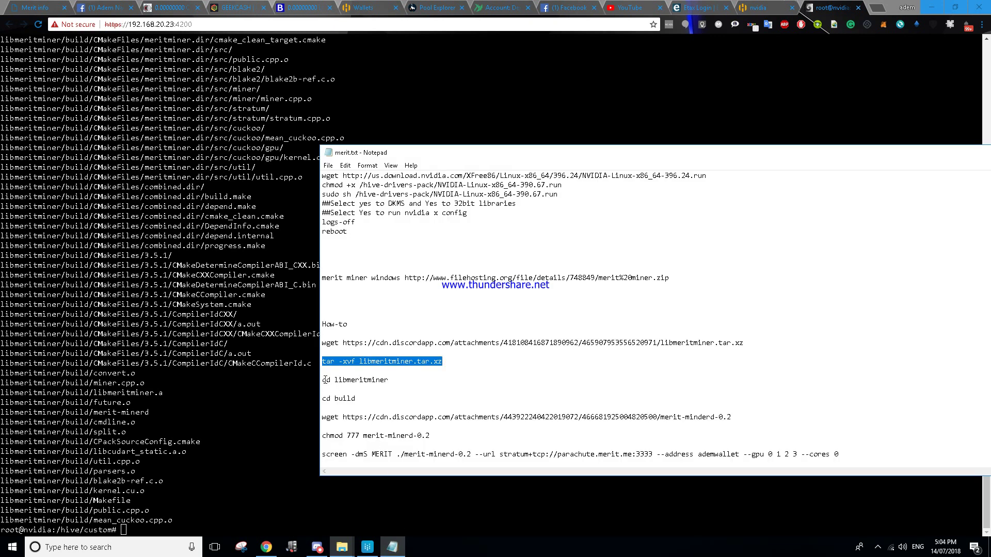
drag(324, 380, 389, 380)
right_click(372, 381)
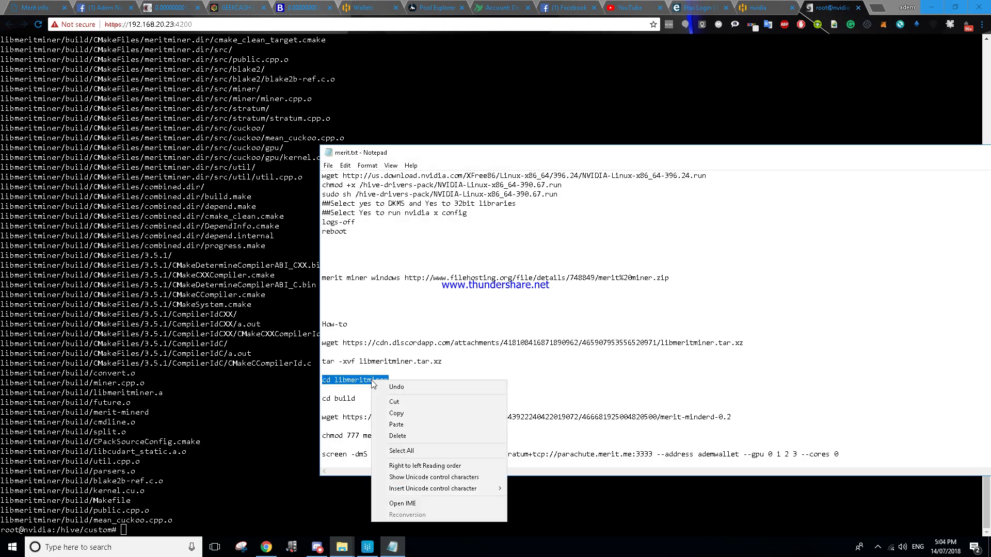
click(397, 414)
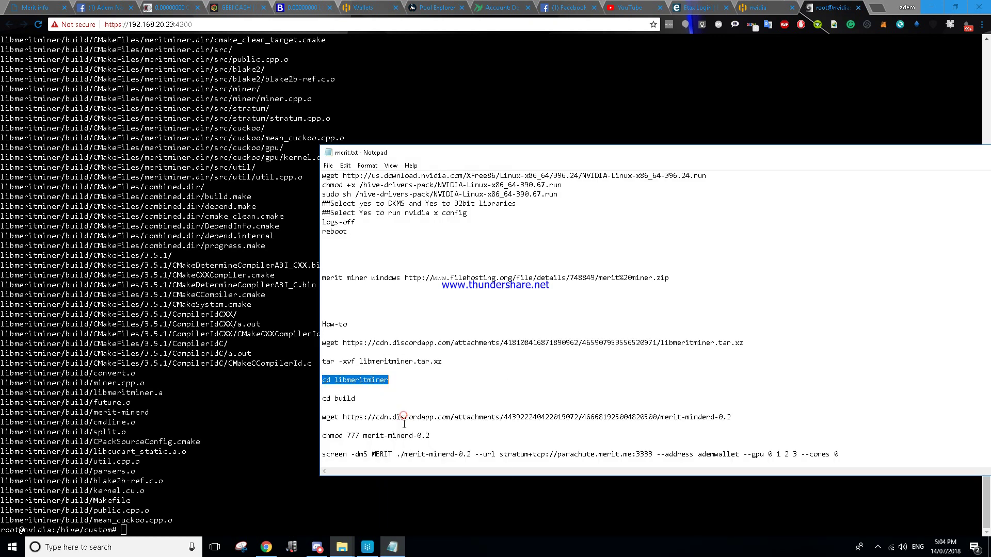
right_click(261, 419)
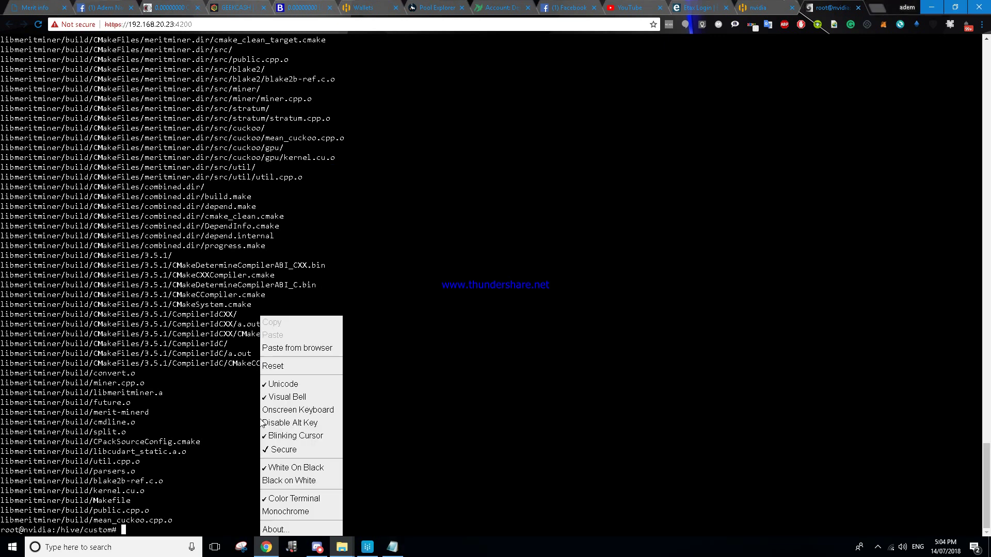
click(297, 348)
right_click(489, 78)
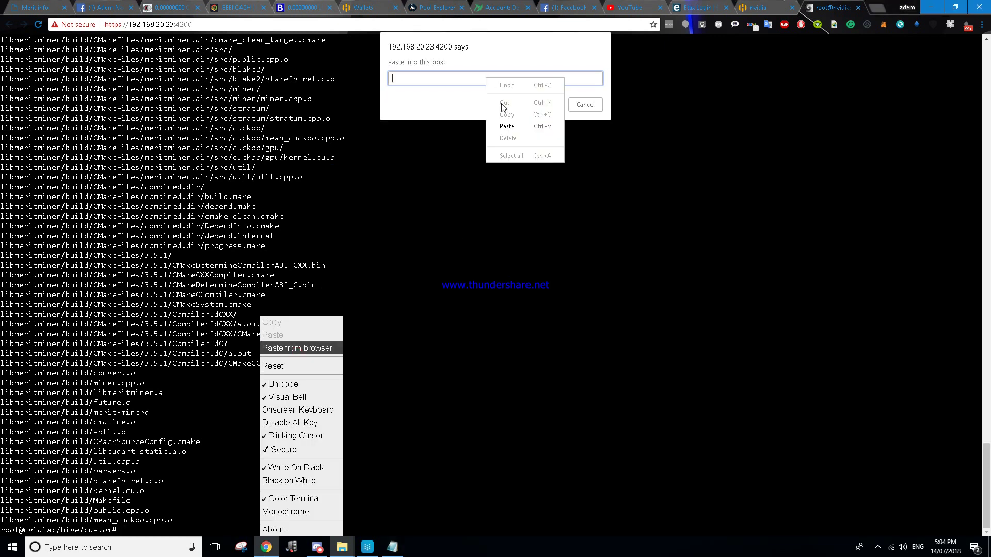
click(514, 128)
click(546, 104)
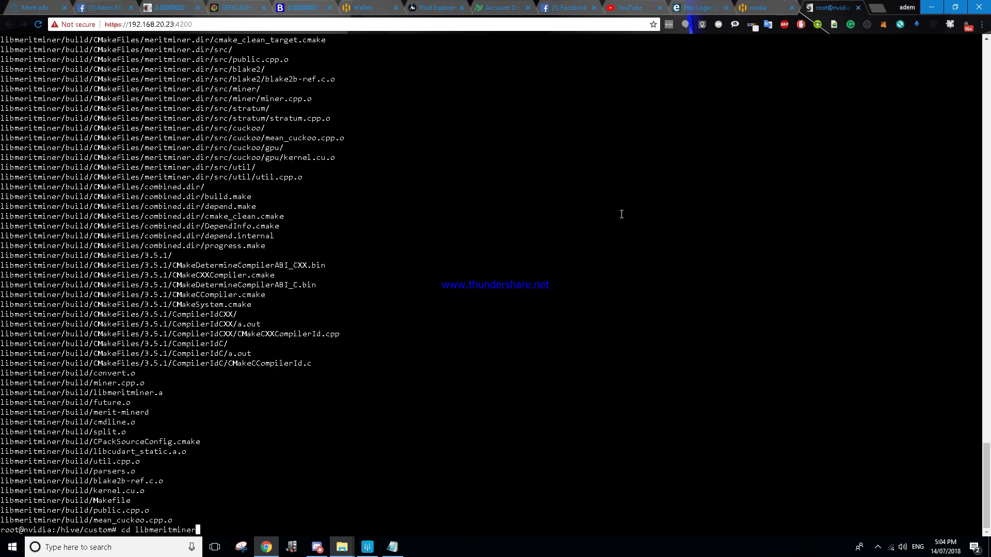
key(Return)
- Change into the build folder and select the merit-minerd download line in the notes
text(cd build/)
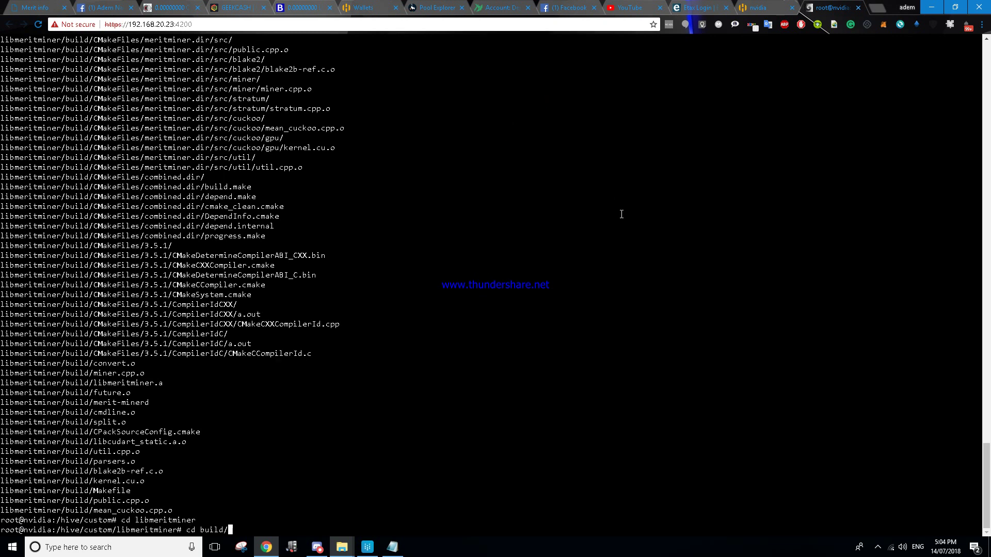
key(Return)
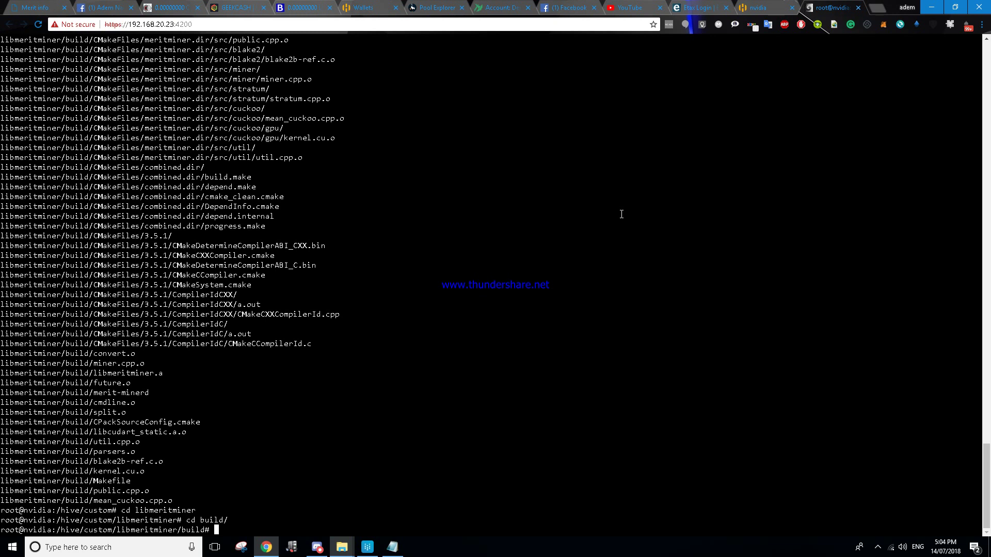
click(392, 547)
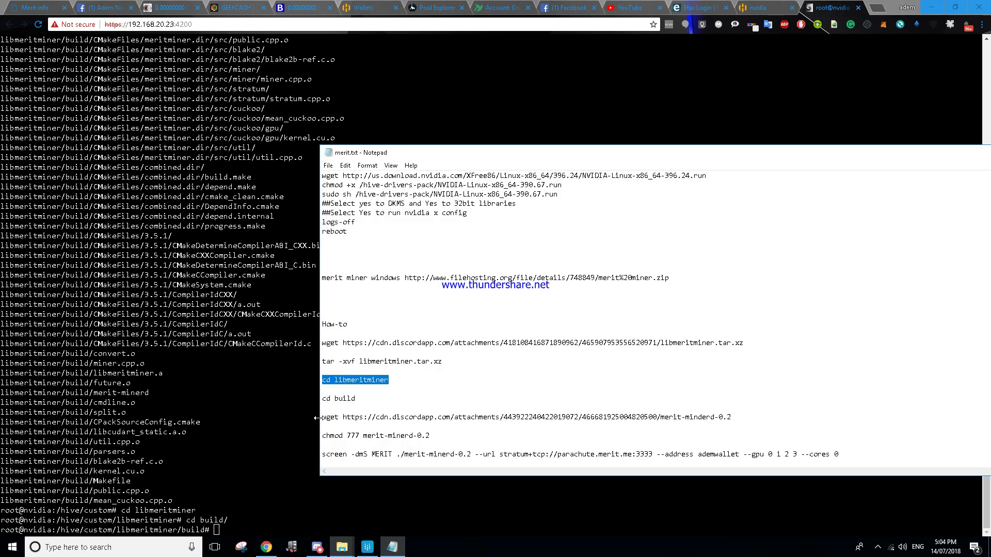
drag(320, 417, 734, 417)
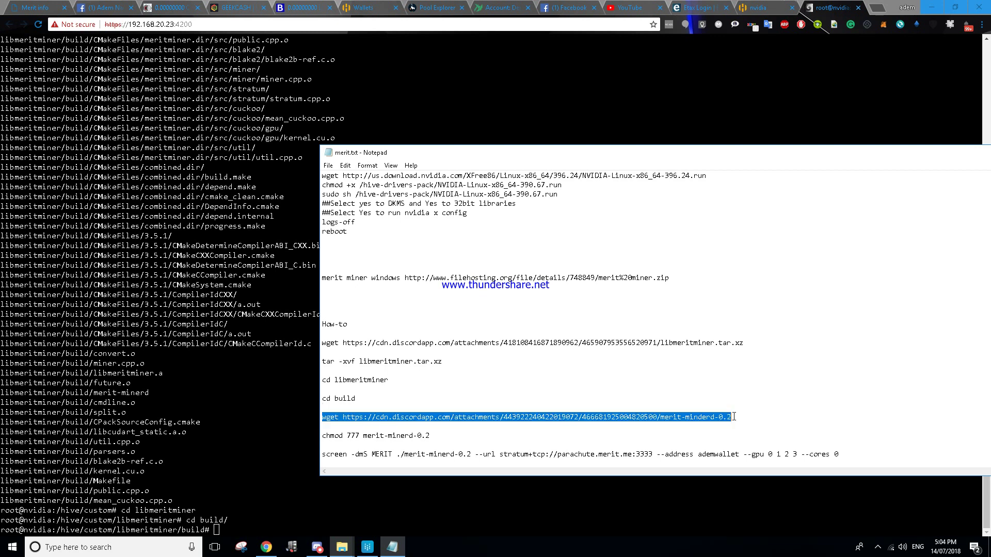
- Paste and run the wget line, saving merit-minerd-0.2 (8377912 bytes) in the build folder
right_click(726, 417)
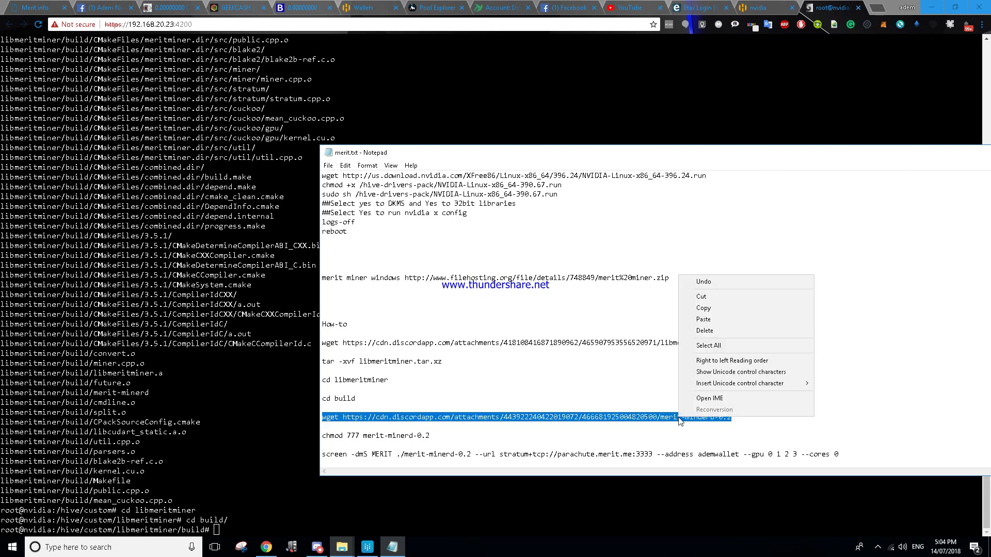
click(717, 309)
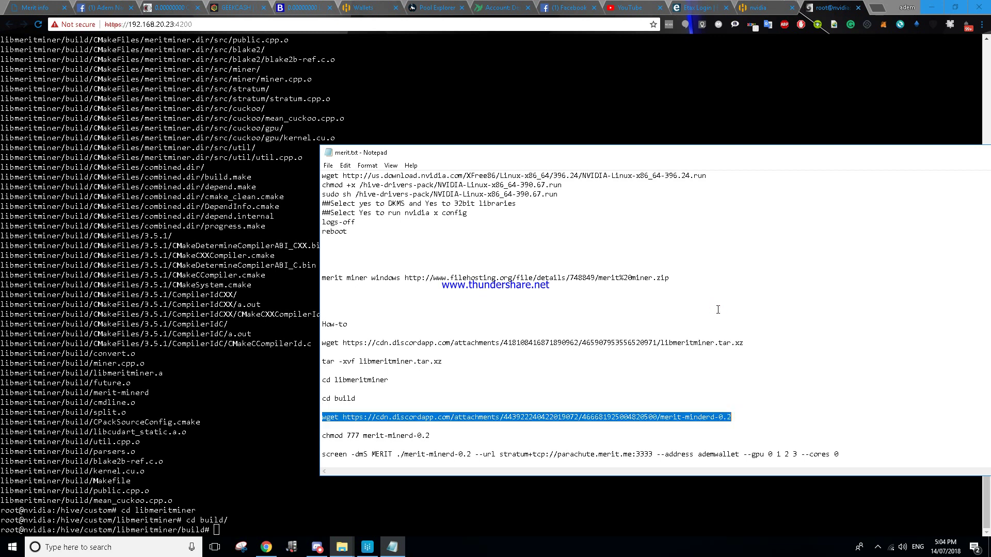
right_click(227, 411)
click(257, 349)
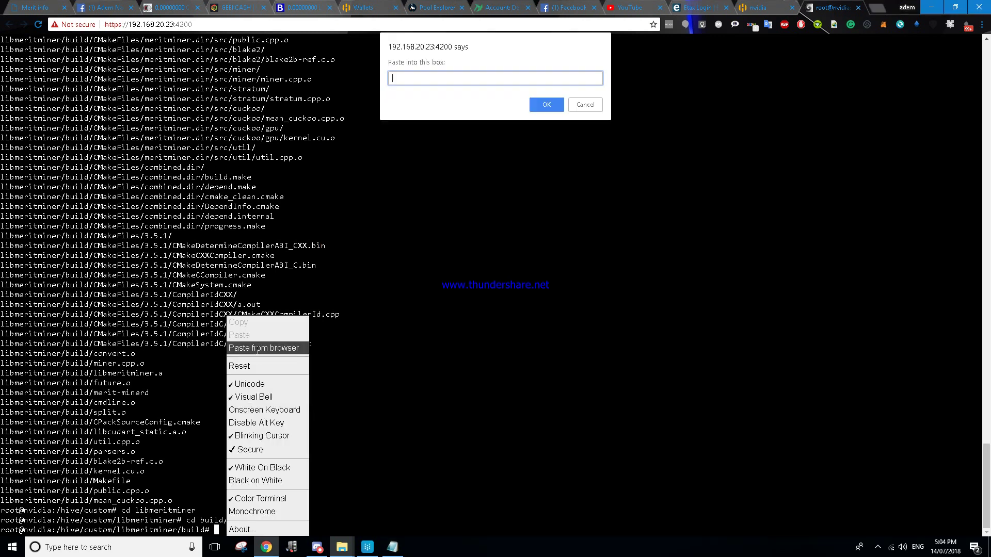
right_click(460, 79)
click(496, 128)
click(547, 103)
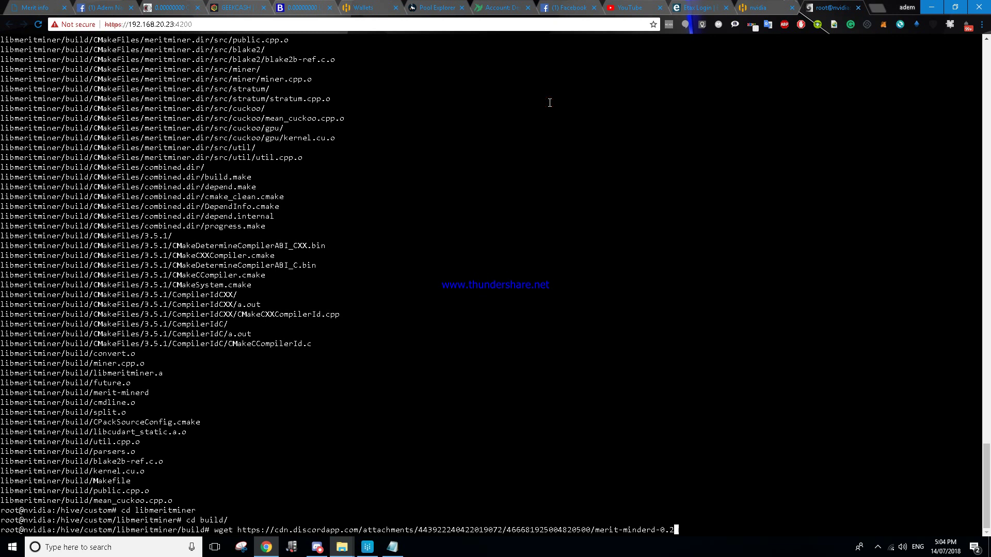
key(Return)
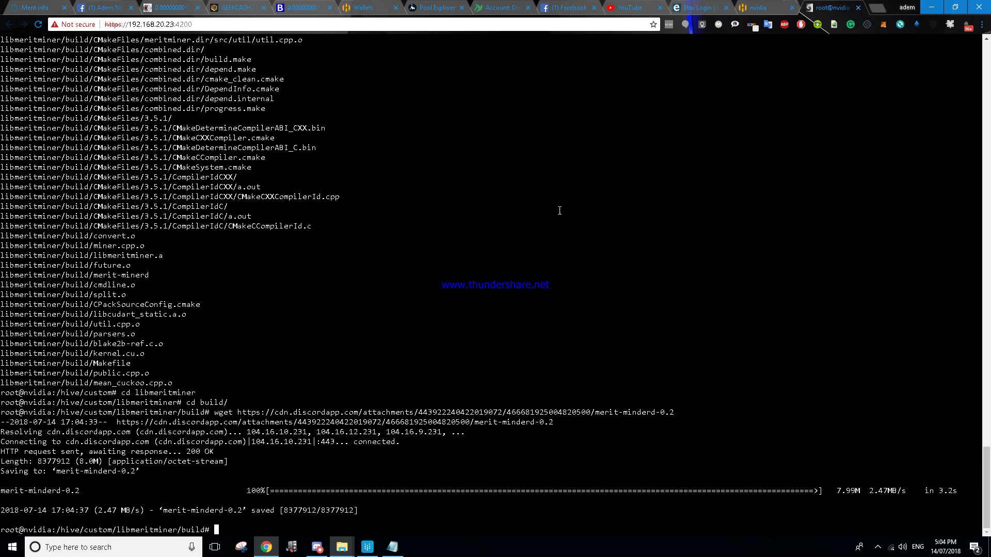
click(400, 550)
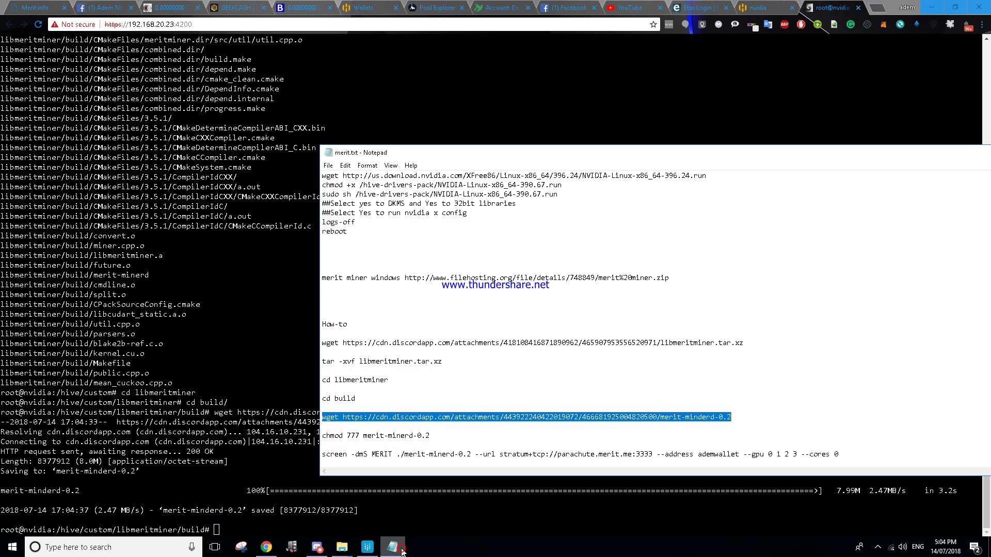
- Paste and run 'chmod 777 merit-minerd-0.2' from the notes
drag(323, 436, 436, 437)
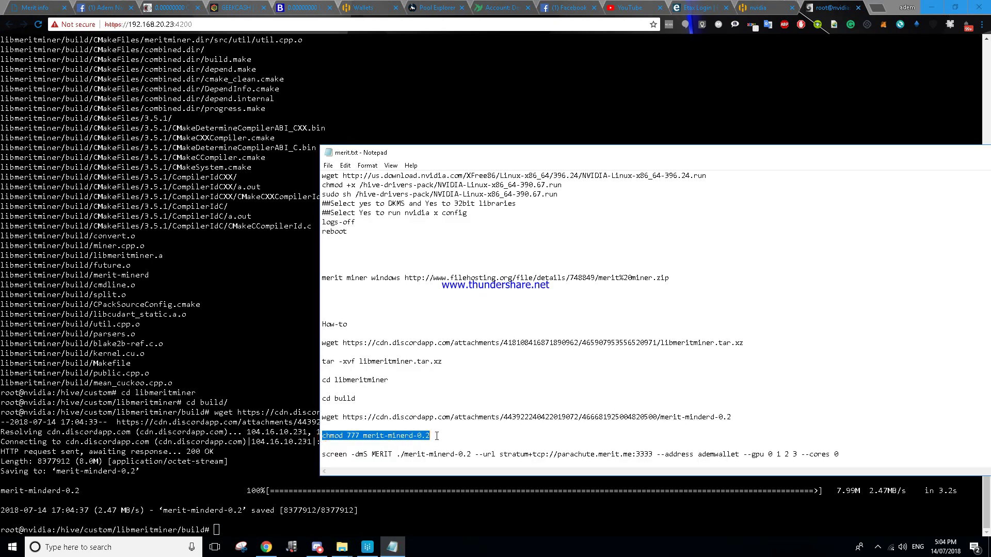
right_click(410, 436)
click(444, 326)
right_click(214, 437)
click(232, 349)
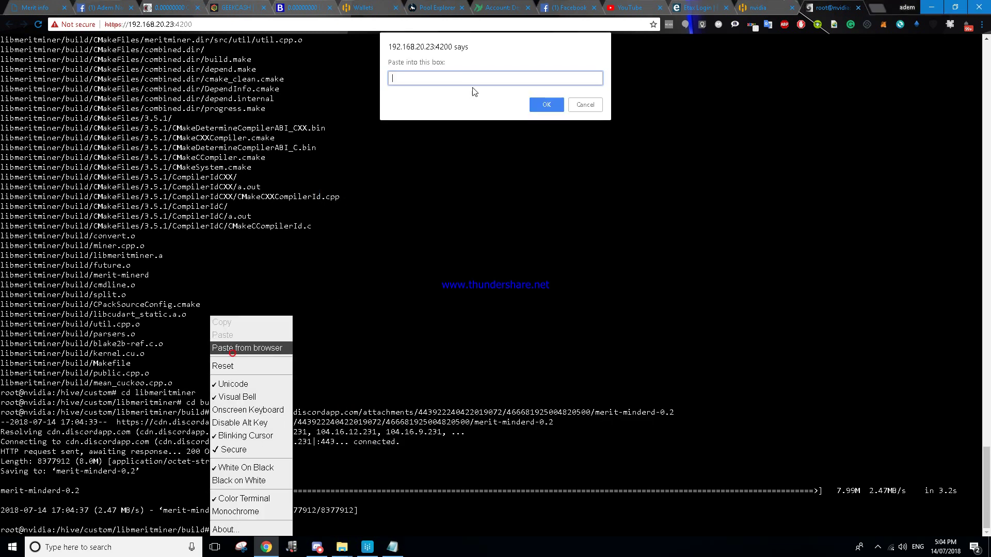
right_click(472, 78)
click(493, 129)
click(537, 107)
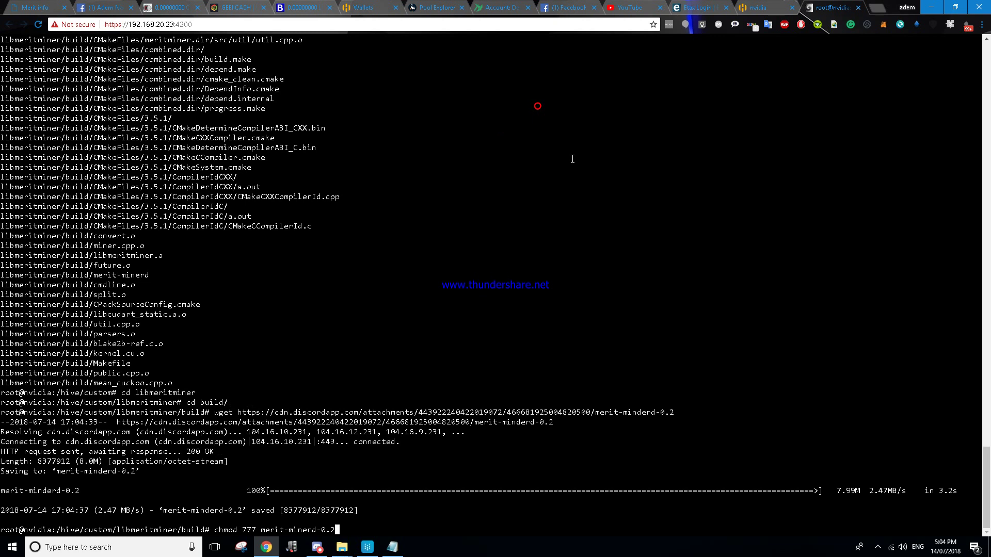
key(Return)
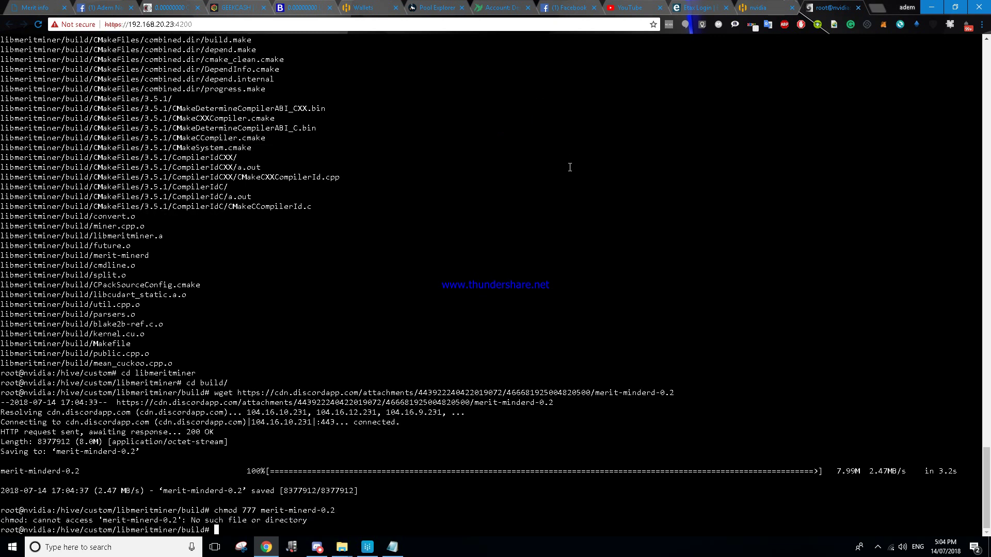
- Correct the file name to merit-minderd-0.2 and rerun chmod 777 successfully
key(Up)
key(BackSpace)
key(BackSpace)
key(BackSpace)
key(BackSpace)
key(BackSpace)
key(BackSpace)
key(BackSpace)
text(d)
key(Tab)
key(Return)
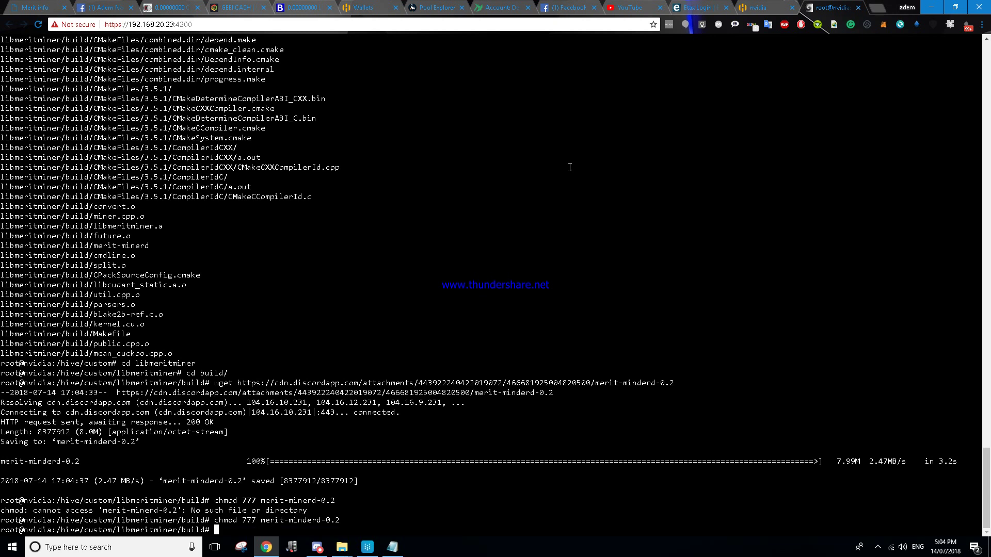
click(393, 548)
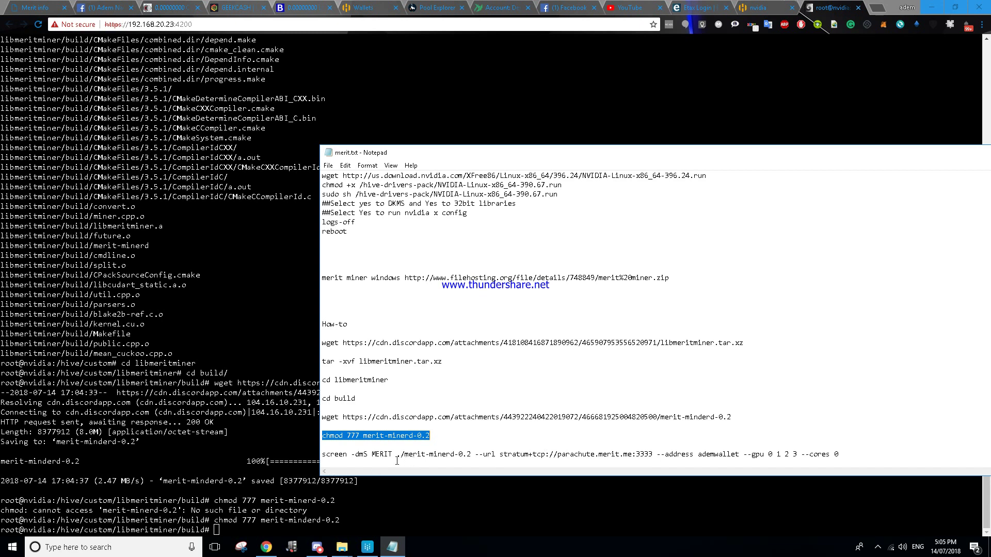
- Run 'screen -dmS MERIT ./merit-minerd-0.2' against parachute.merit.me:3333 on GPUs 0 1 2 3
drag(398, 454, 843, 455)
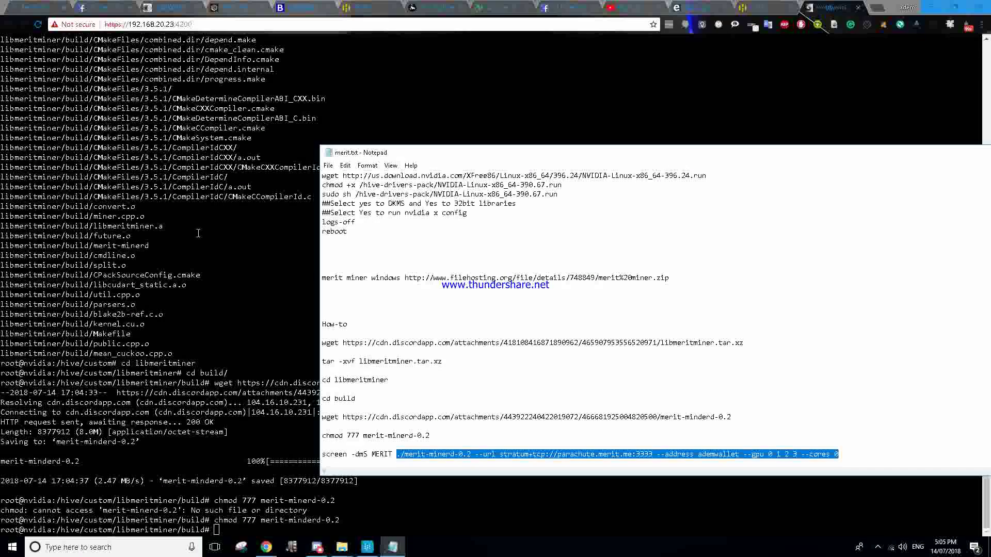
drag(323, 455, 850, 460)
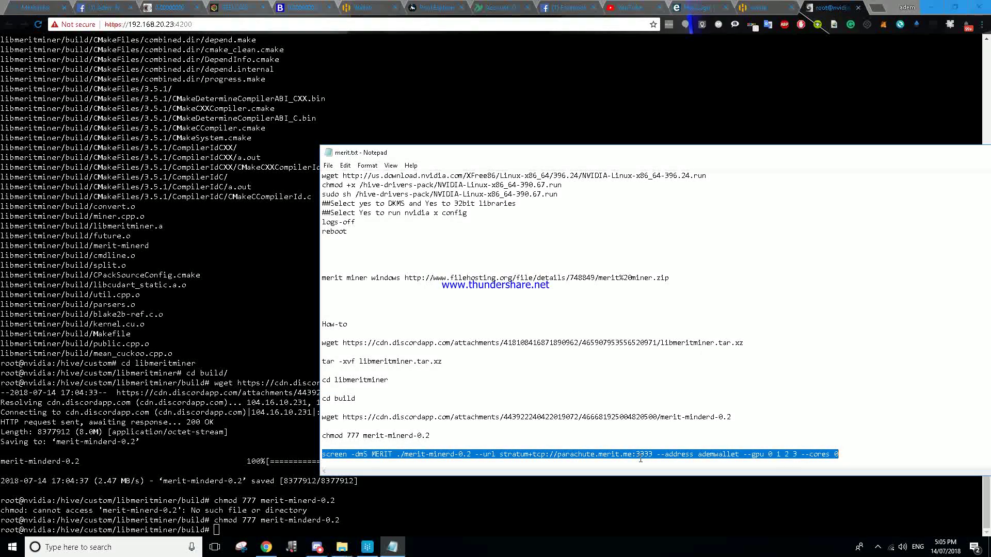
right_click(599, 454)
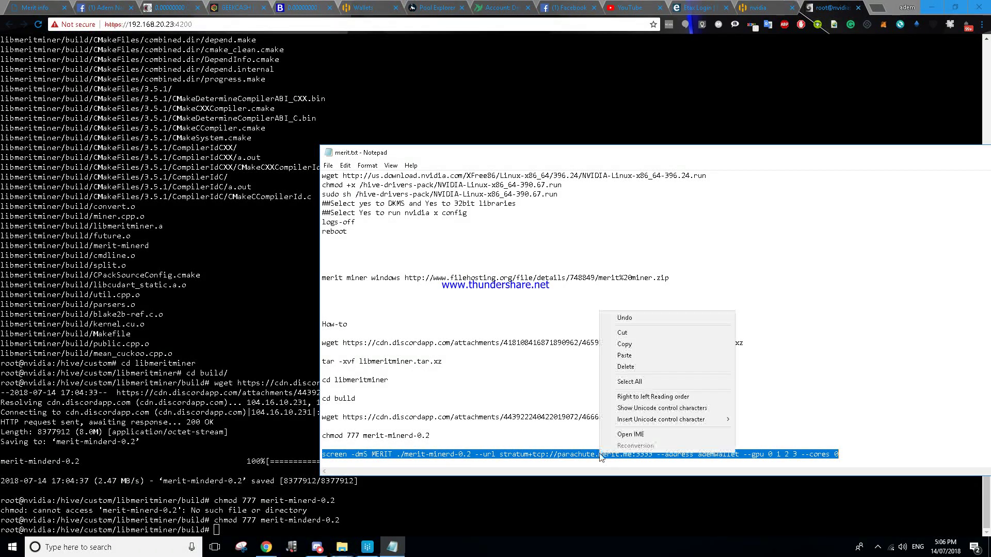
click(631, 344)
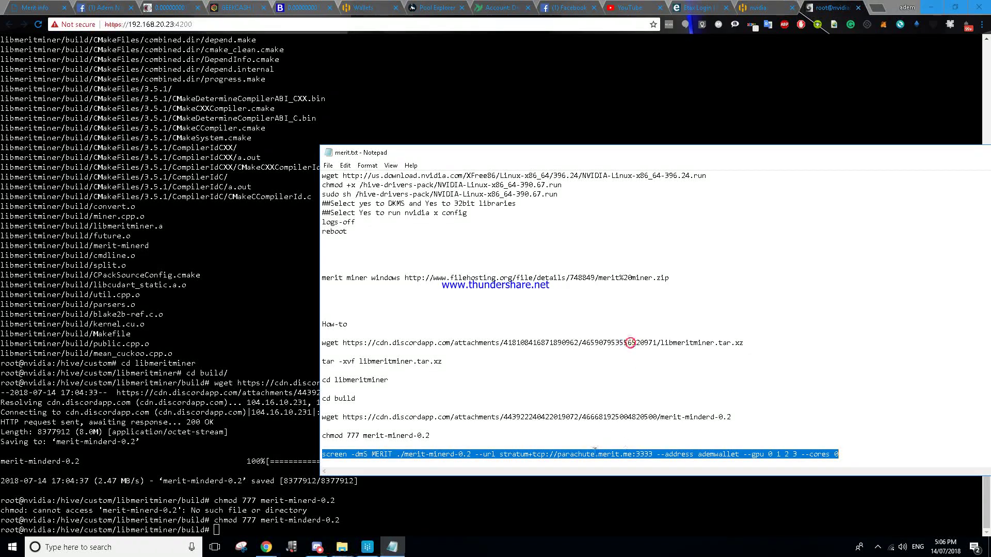
right_click(277, 435)
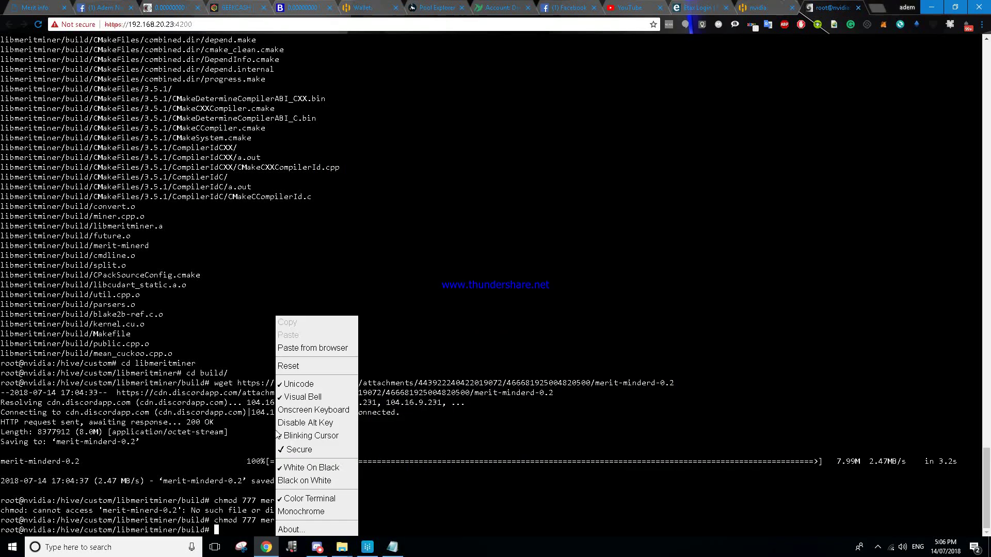
click(312, 347)
right_click(465, 79)
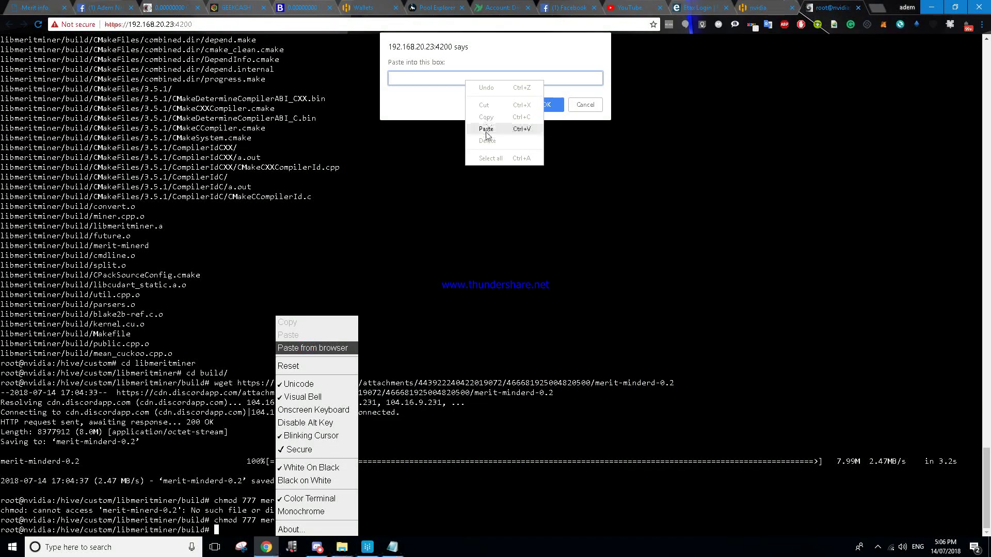
click(486, 129)
click(544, 106)
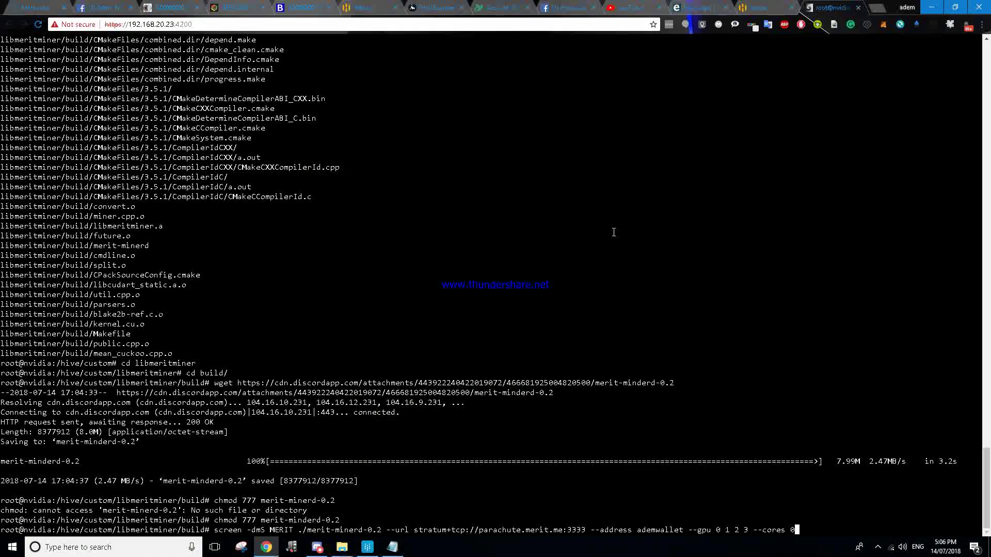
key(Return)
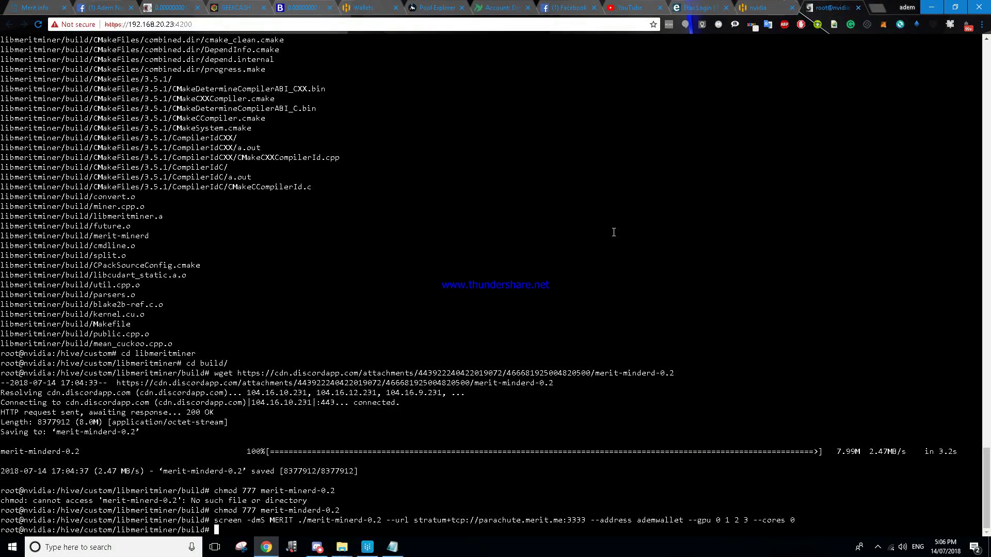
- List screen sessions, attach to and detach from session 2320, then run 'miner stop'
text(screen -ls)
key(Return)
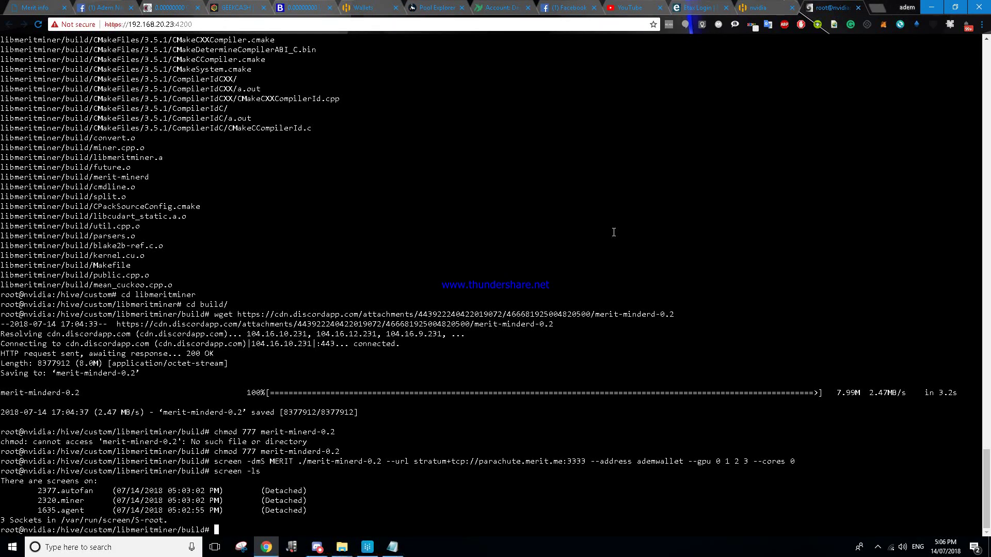
text(screen -r 2320)
key(Return)
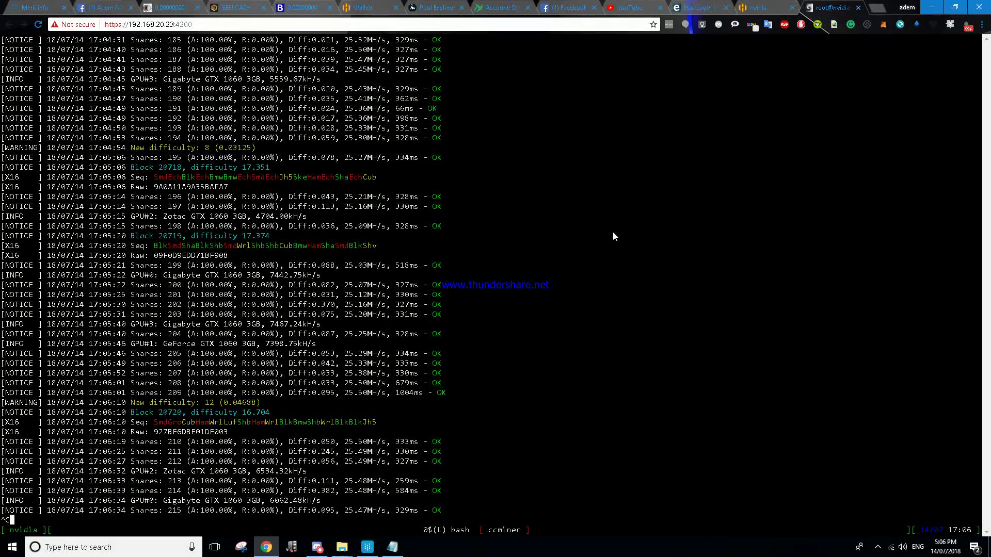
key(ctrl+a)
key(d)
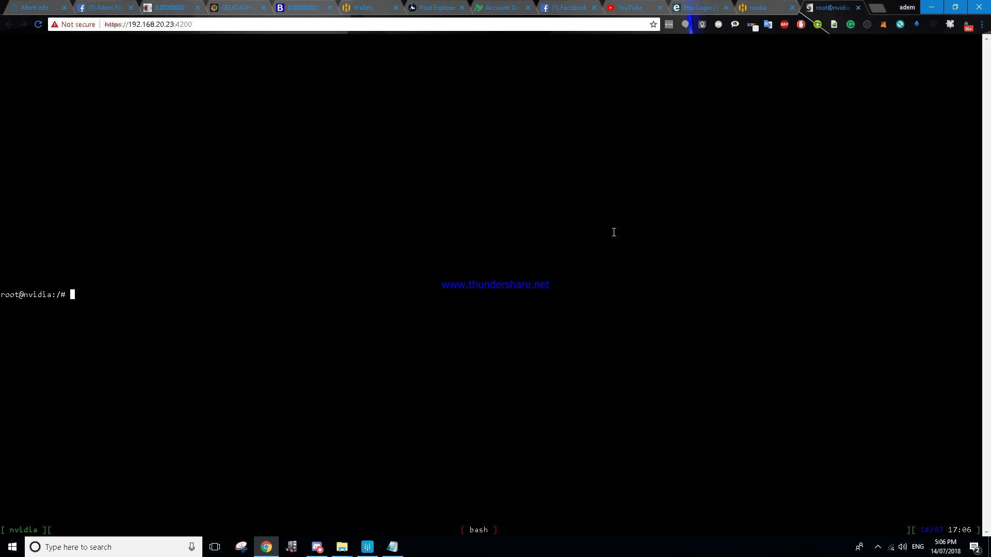
text(miner stop)
key(Return)
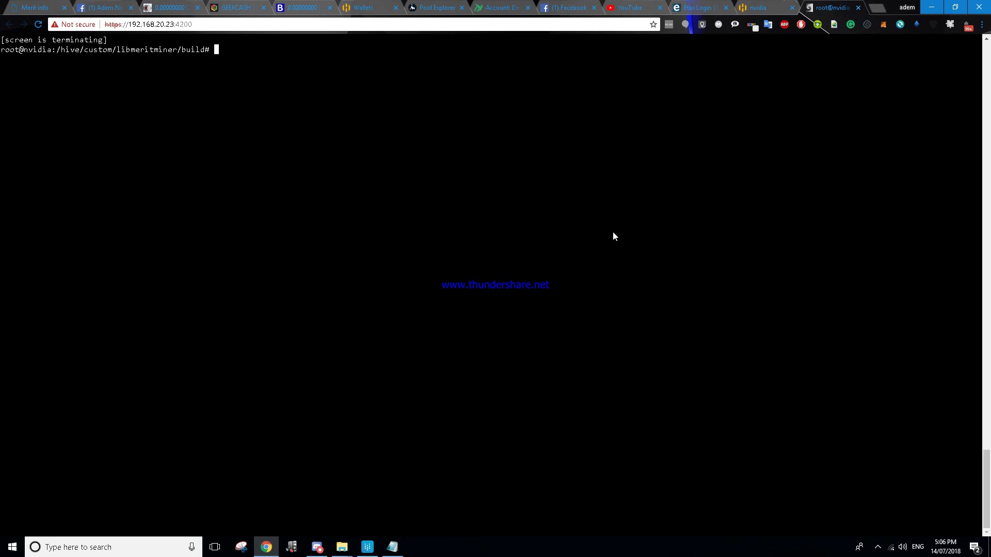
- Rerun the detached MERIT screen launch of merit-minerd-0.2 against parachute.merit.me:3333, then check screen -ls
text(screen -dmS MERIT ./merit-minerd-0.2 --url stratum+tcp://parachute.merit.me:3333 --address ademwallet --gpu 0 1 2 3 --cores 0)
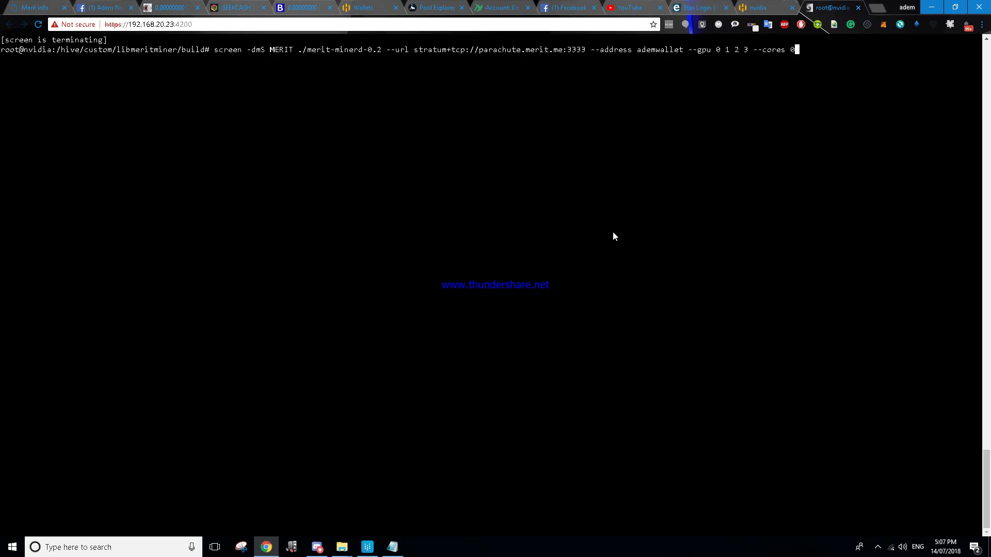
key(Return)
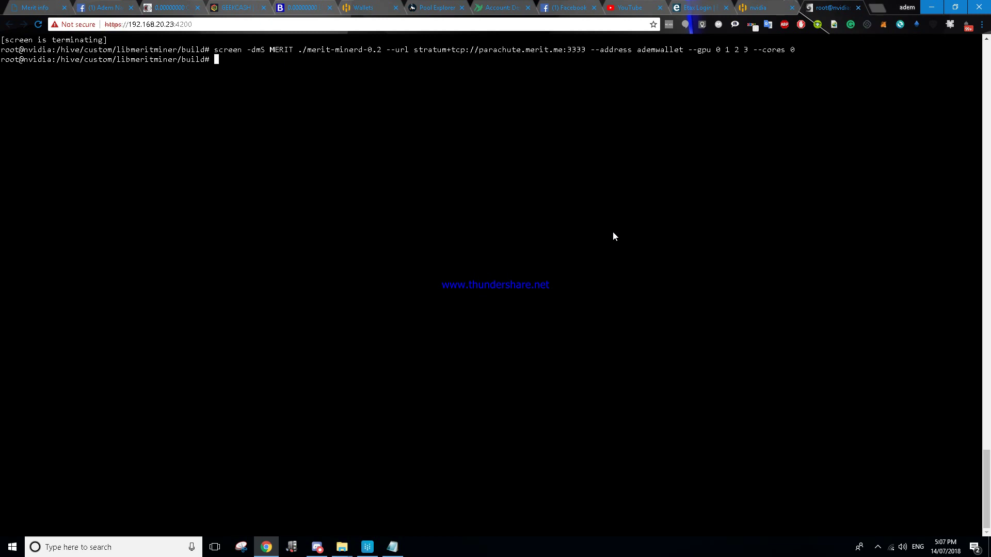
text(screen -ls)
key(Return)
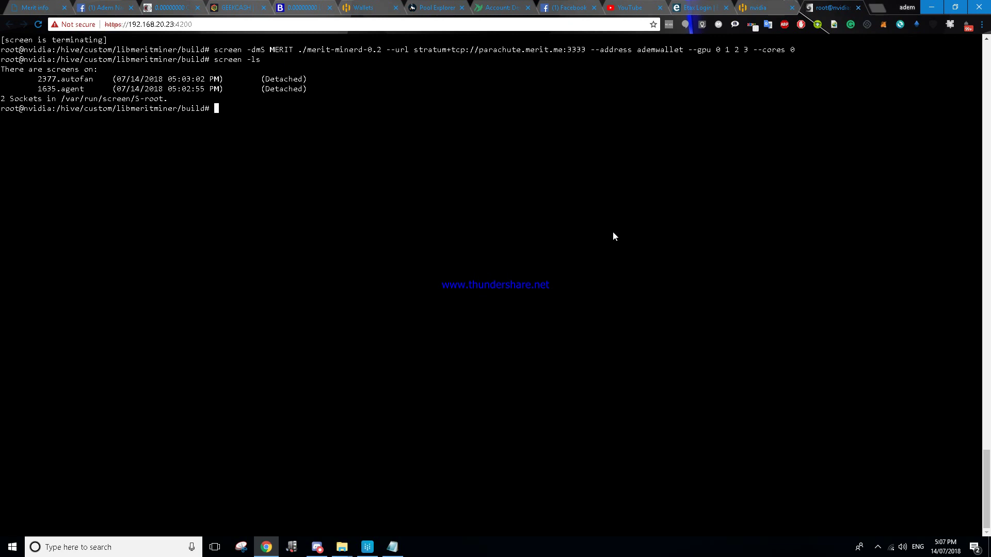
- Relaunch with the file name corrected to merit-minderd-0.2 and confirm screen -ls lists 8830.MERIT
key(Up)
key(Up)
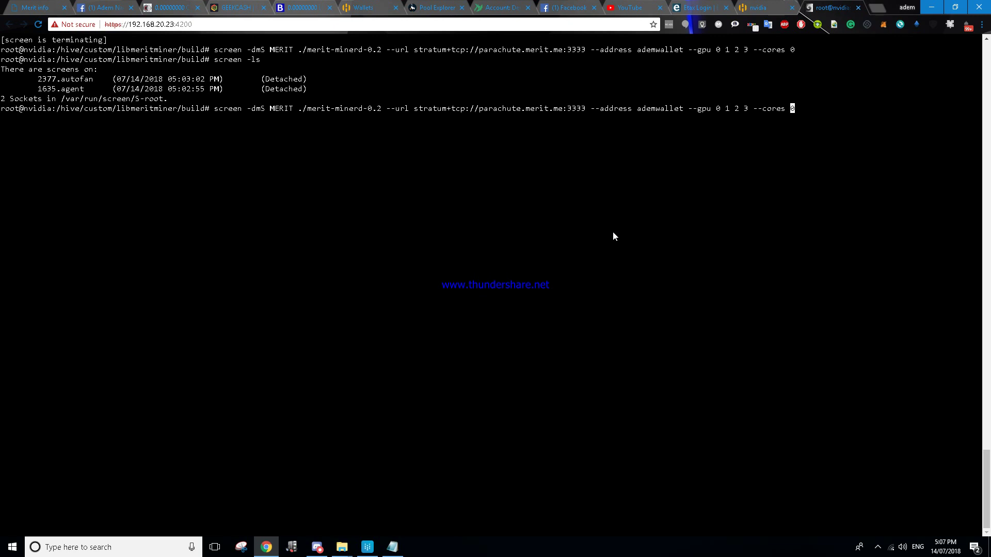
key(Left)
key(Left)
key(Left)
key(Left)
key(Left)
key(Left)
key(Left)
key(Left)
key(Left)
key(Left)
key(Left)
key(Left)
key(Left)
key(Left)
key(Left)
key(Left)
key(Left)
key(Left)
key(Left)
key(Left)
key(Left)
key(Left)
key(Left)
key(Left)
key(Left)
key(Left)
key(Left)
key(Left)
key(Left)
key(Left)
key(Left)
key(Left)
key(Left)
key(Left)
key(Left)
key(Left)
key(Left)
key(Left)
key(Left)
key(Left)
key(Left)
key(Left)
key(Left)
key(Left)
key(Left)
key(Left)
key(BackSpace)
key(BackSpace)
key(BackSpace)
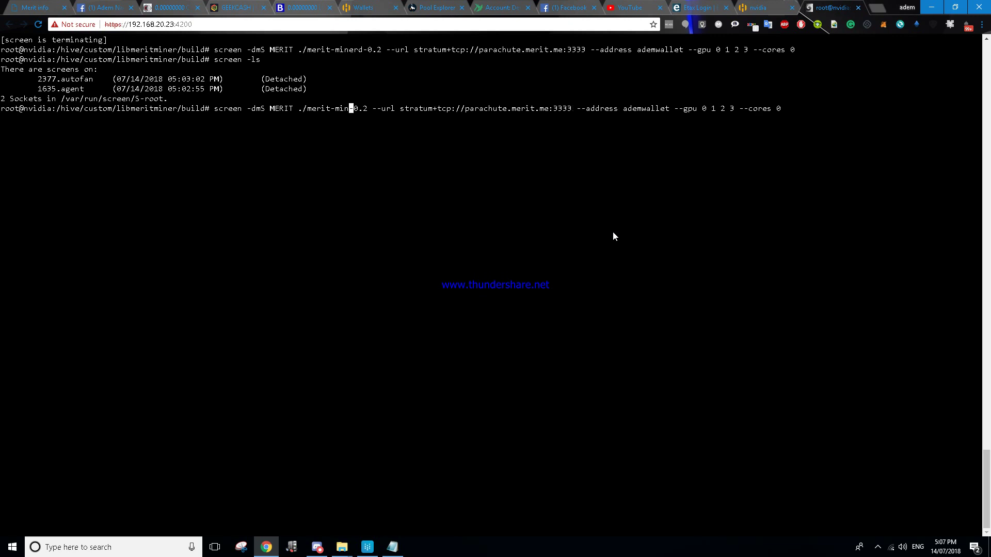
text(derd-0.2)
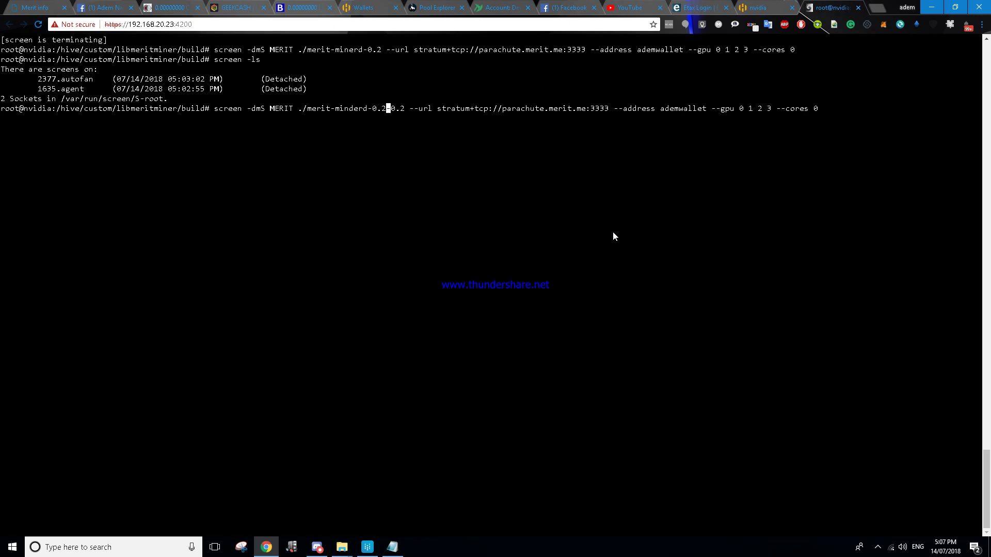
key(BackSpace)
key(BackSpace)
key(BackSpace)
key(BackSpace)
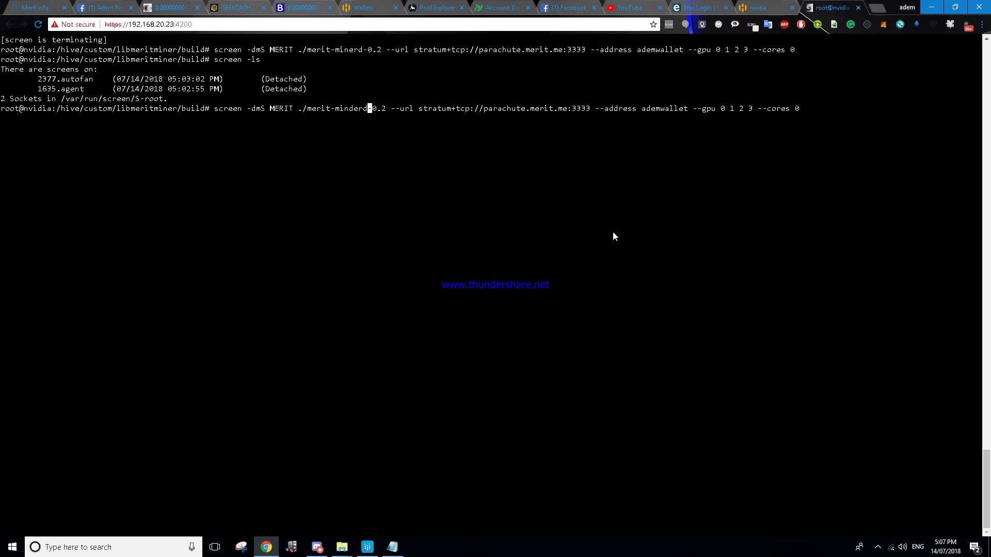
key(Return)
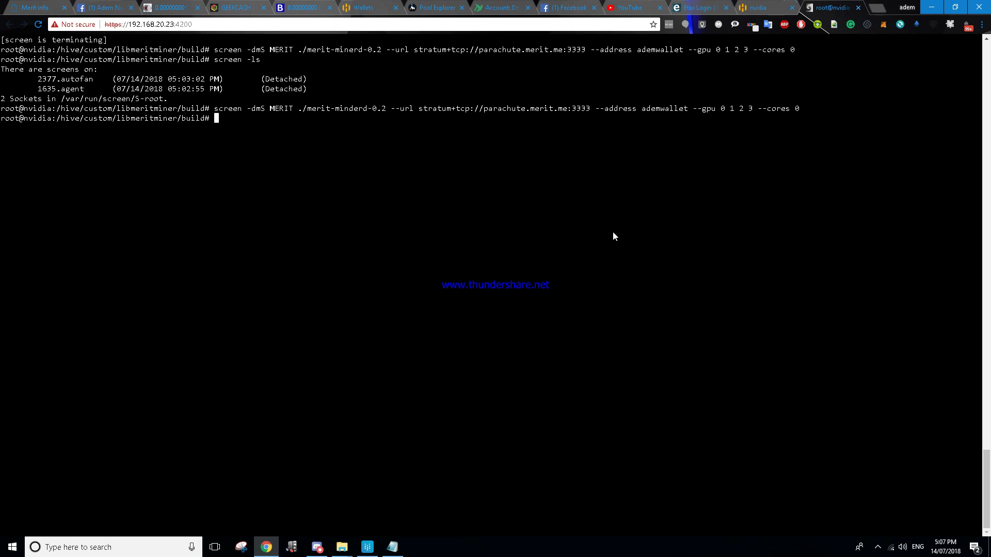
text(screen -ls)
key(Return)
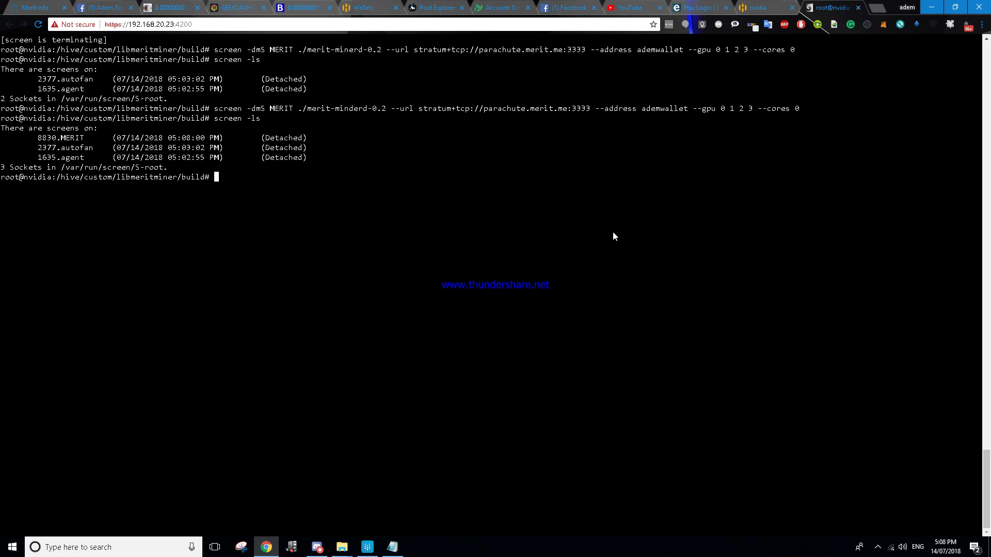
- Attach to screen session 8830 with screen -r 8830 to watch the miner submit shares
text(screen -r 8830)
key(Return)
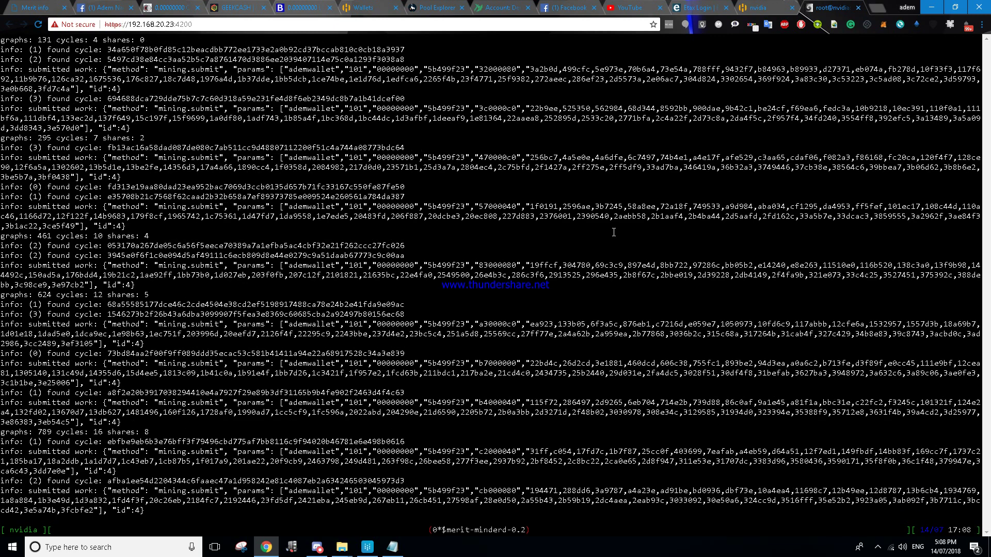